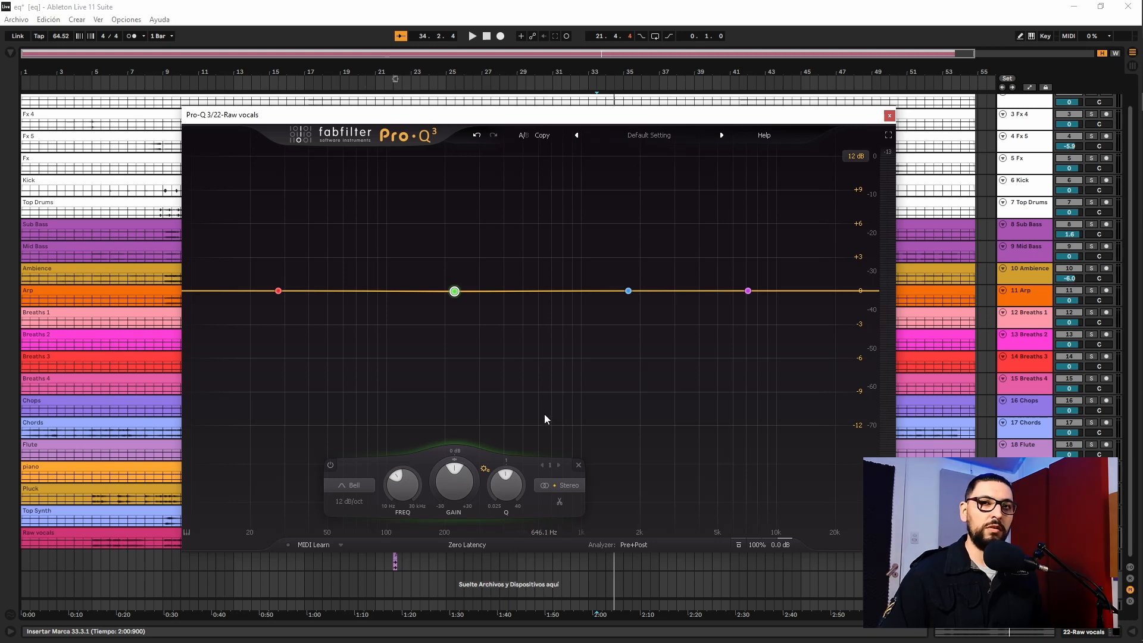
Play the track while lowering the green bell band's gain to about -9.5 dB and raising it again
left_click_drag(454, 480, 477, 497)
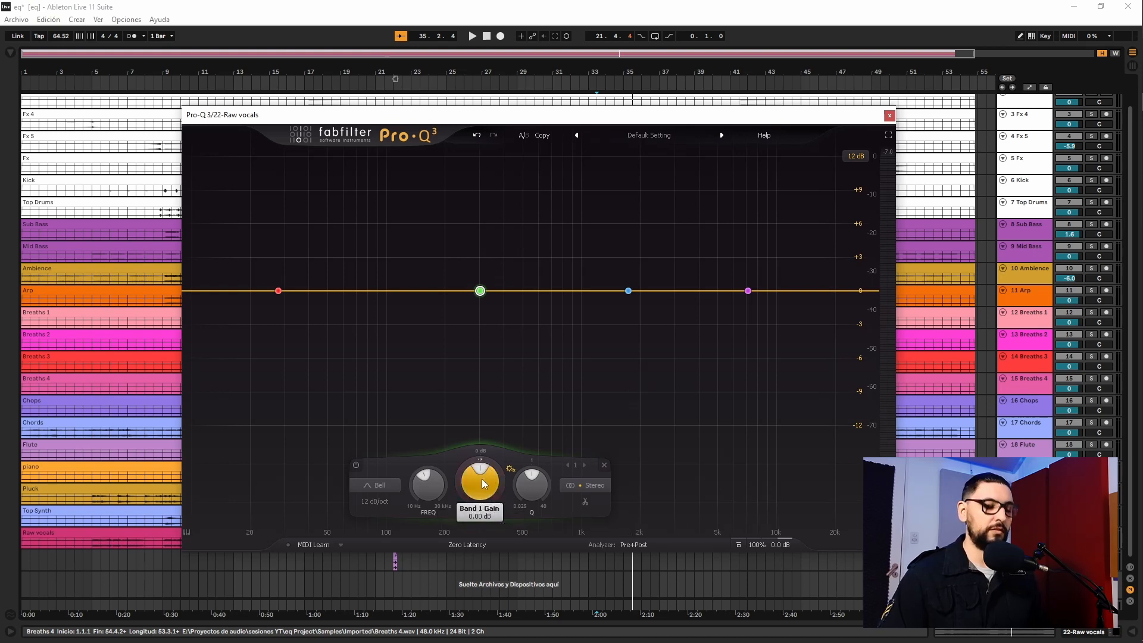
key("space")
left_click_drag(478, 481, 481, 555)
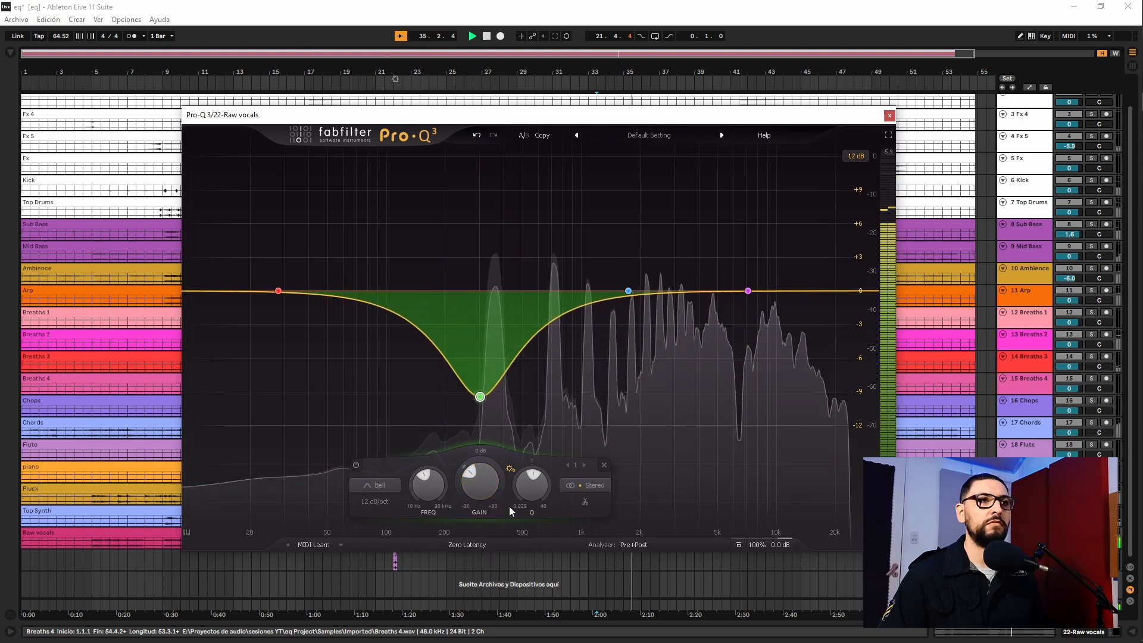
left_click_drag(484, 499, 484, 480)
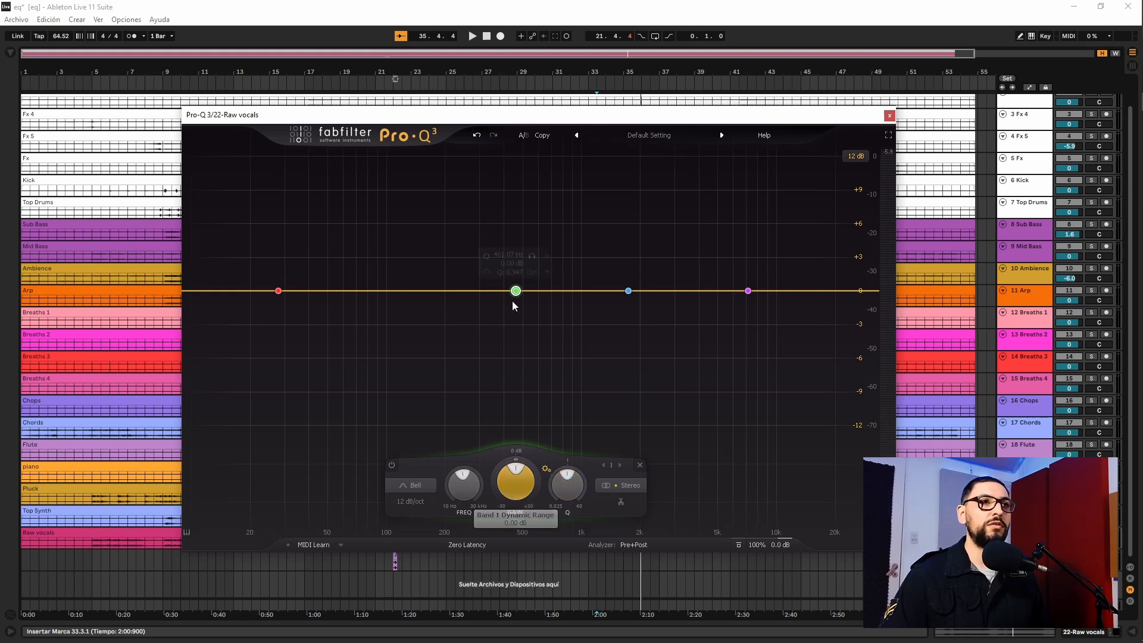
During playback, boost the green bell band to about +8 dB and narrow its Q to about 17
key("space")
left_click_drag(517, 296, 501, 216)
left_click_drag(553, 480, 536, 396)
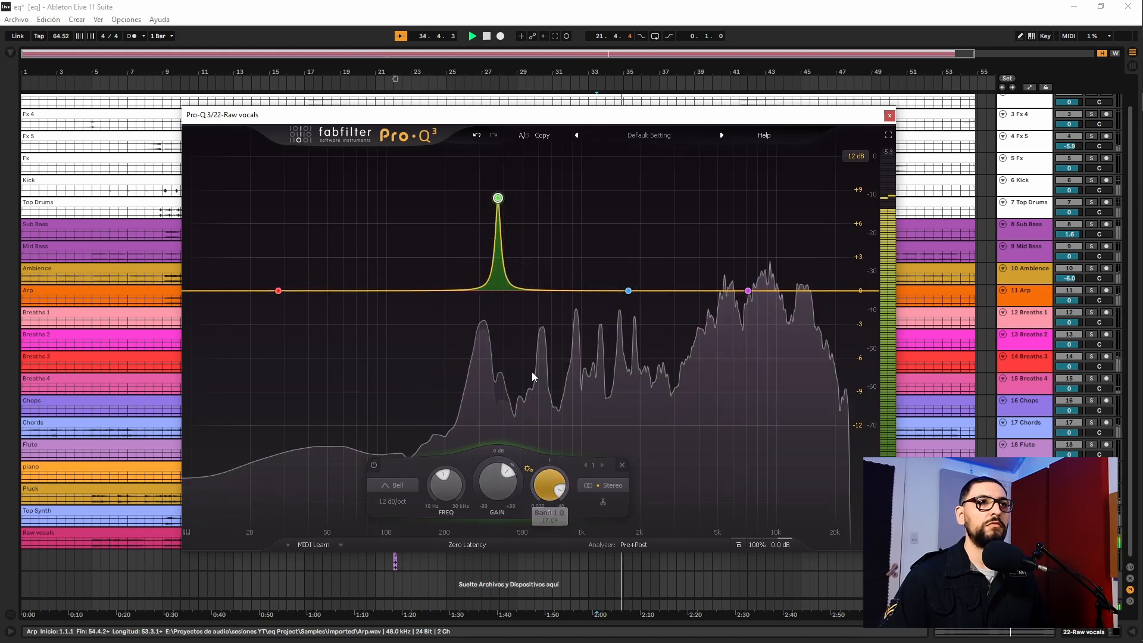
Cut the green bell band to -11.99 dB at 350.52 Hz, widening its Q to 0.166 and narrowing it again
left_click_drag(499, 200, 495, 434)
scroll(495, 434, "down", 15)
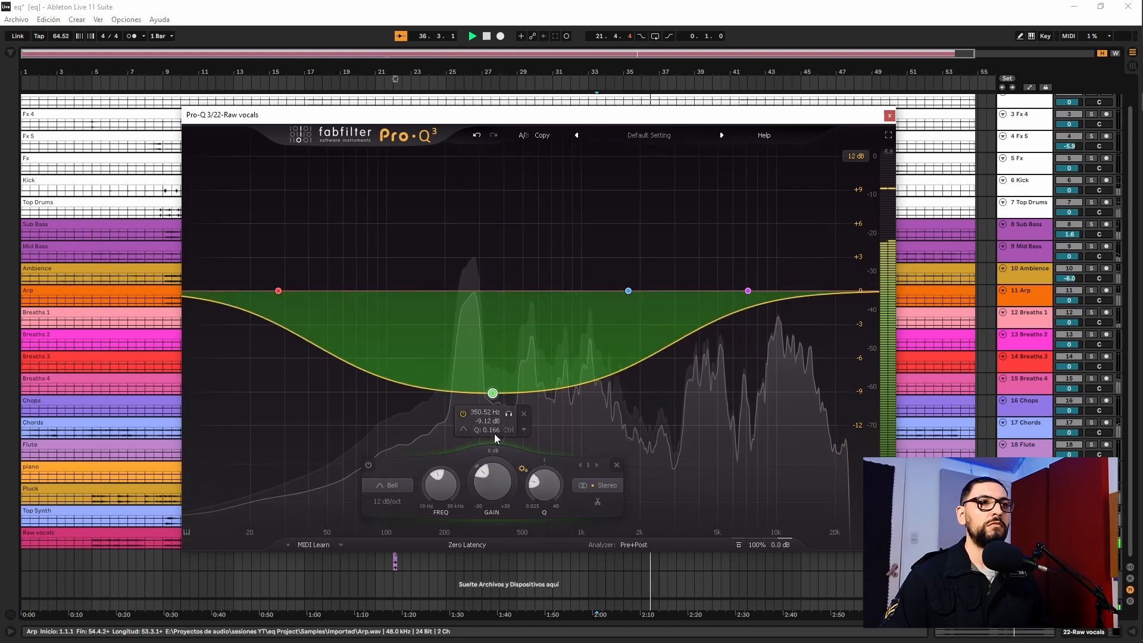
scroll(495, 439, "up", 3)
scroll(494, 439, "up", 7)
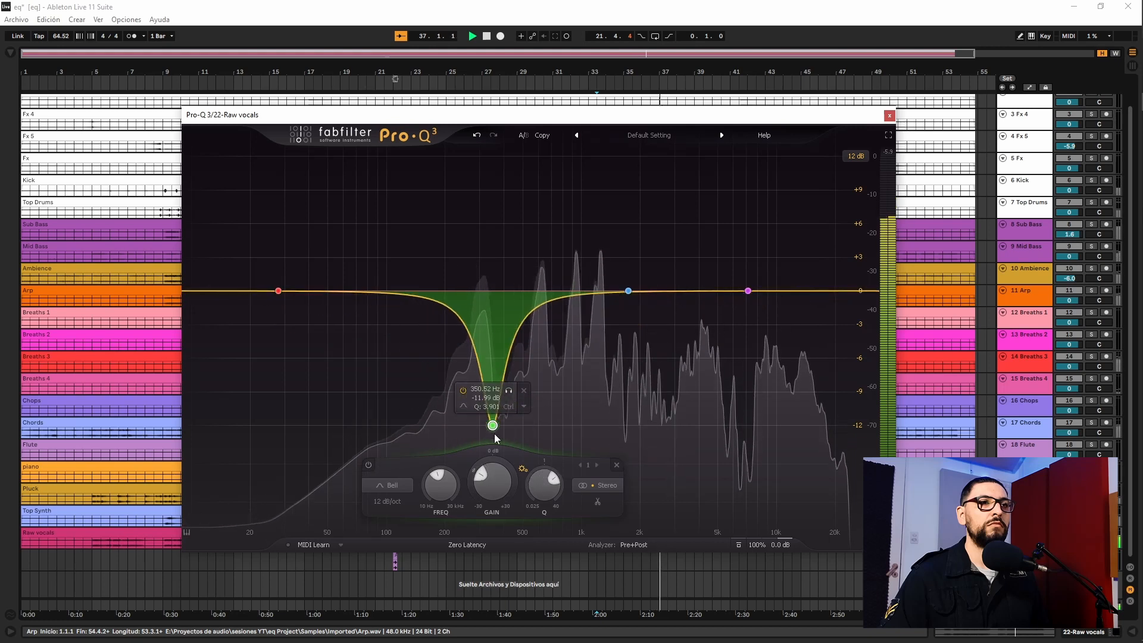
scroll(495, 439, "up", 3)
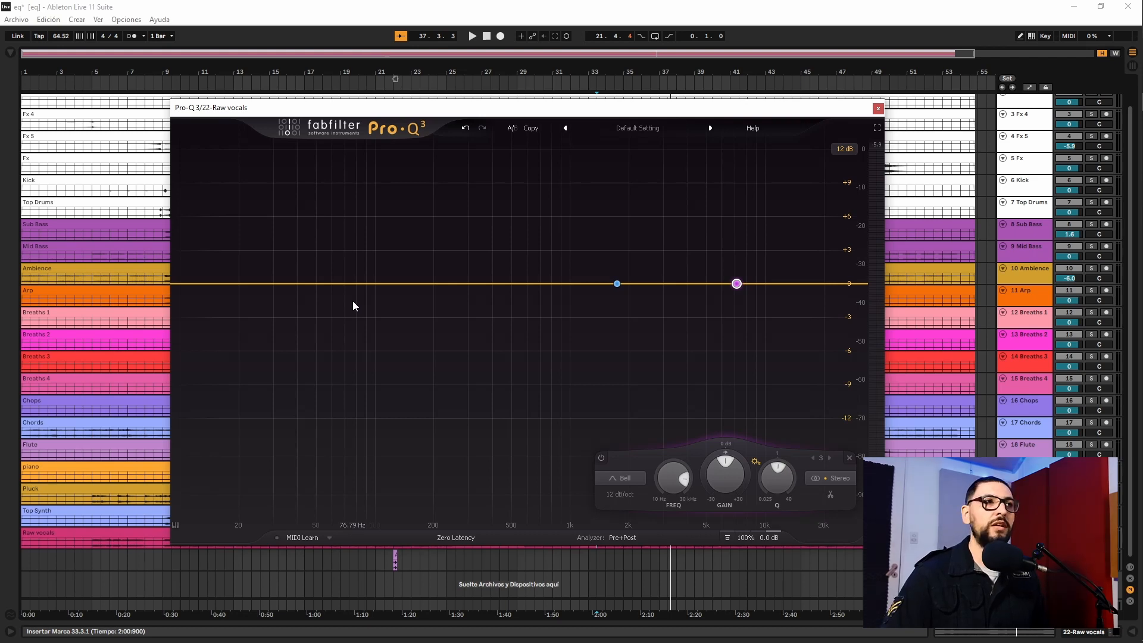
Add a 12 dB/oct low cut band and adjust its frequency to 73.975 Hz
double_click(342, 288)
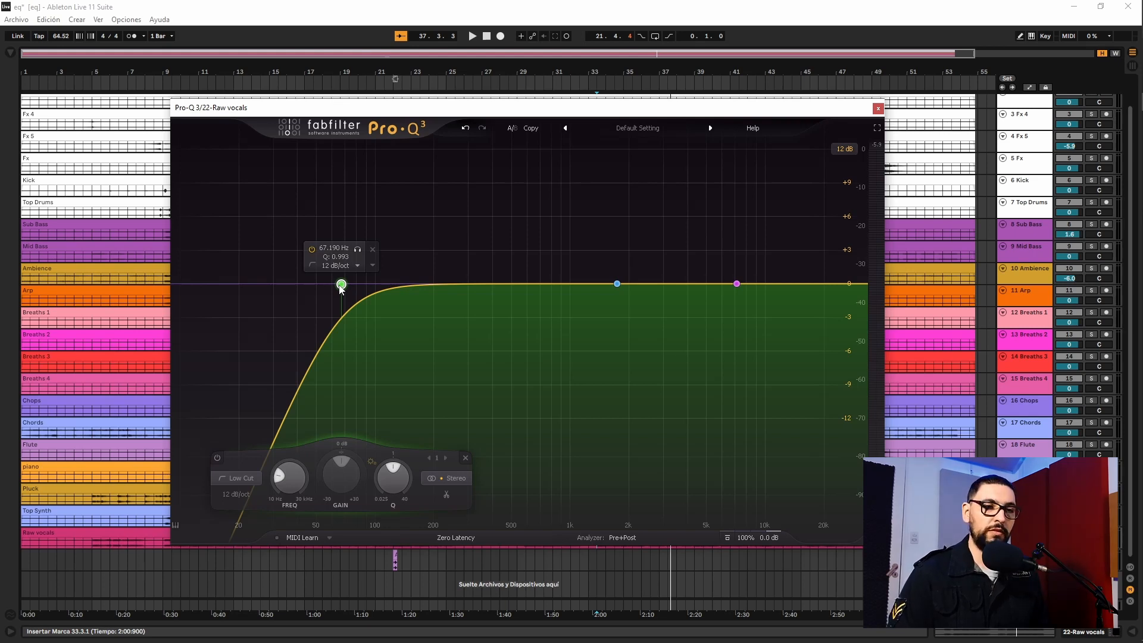
left_click_drag(342, 288, 304, 288)
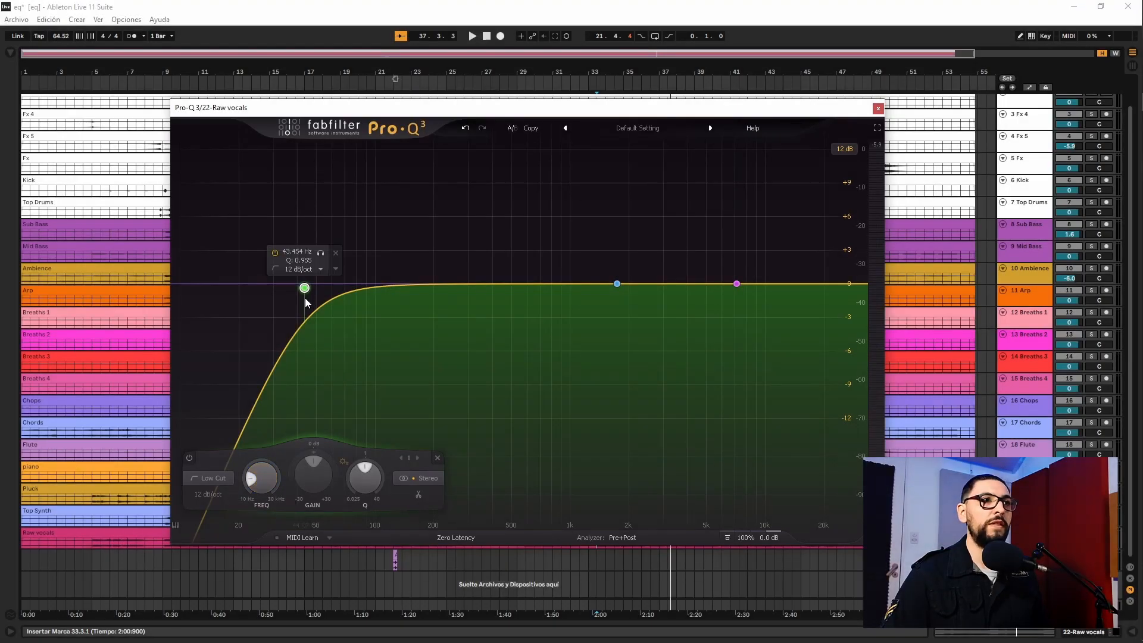
mouse_move(265, 486)
left_mouse_down()
mouse_move(278, 397)
mouse_move(276, 470)
left_mouse_up()
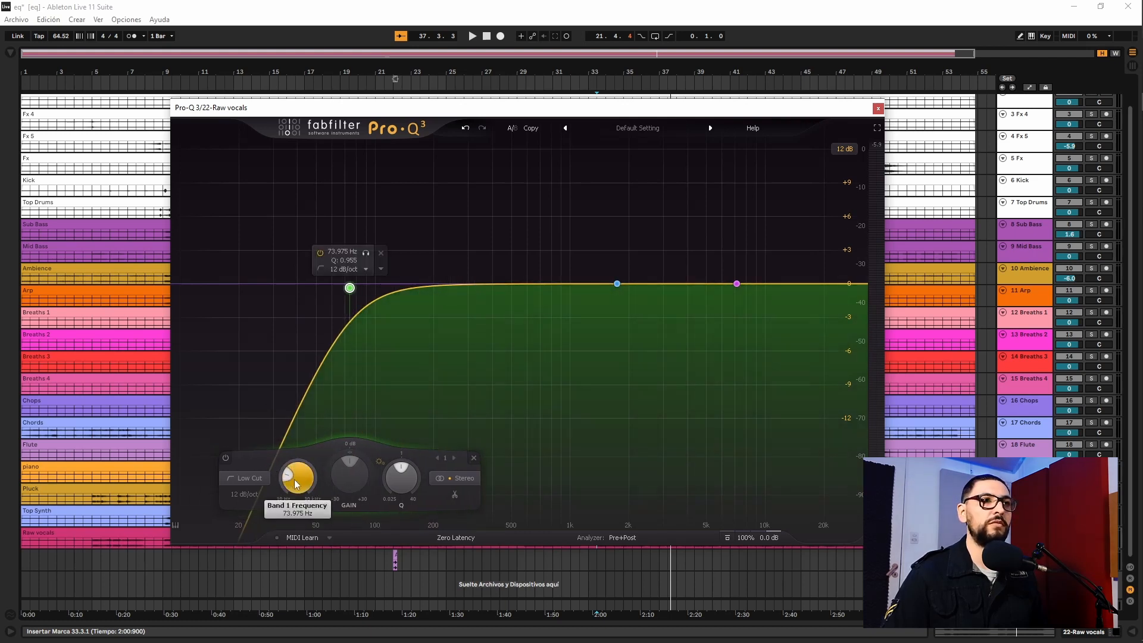
Sweep the low cut's frequency upward while the track plays, and stop playback
key("space")
left_click_drag(295, 480, 289, 370)
key("space")
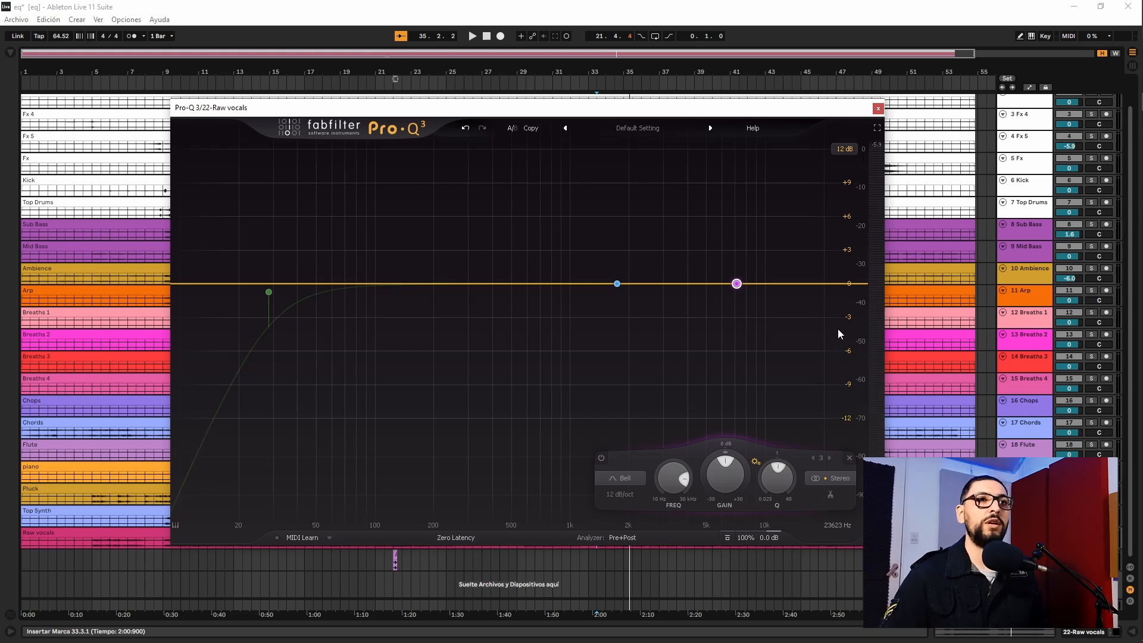
Add a high cut band at 30000 Hz and sweep its frequency downward during playback
double_click(858, 284)
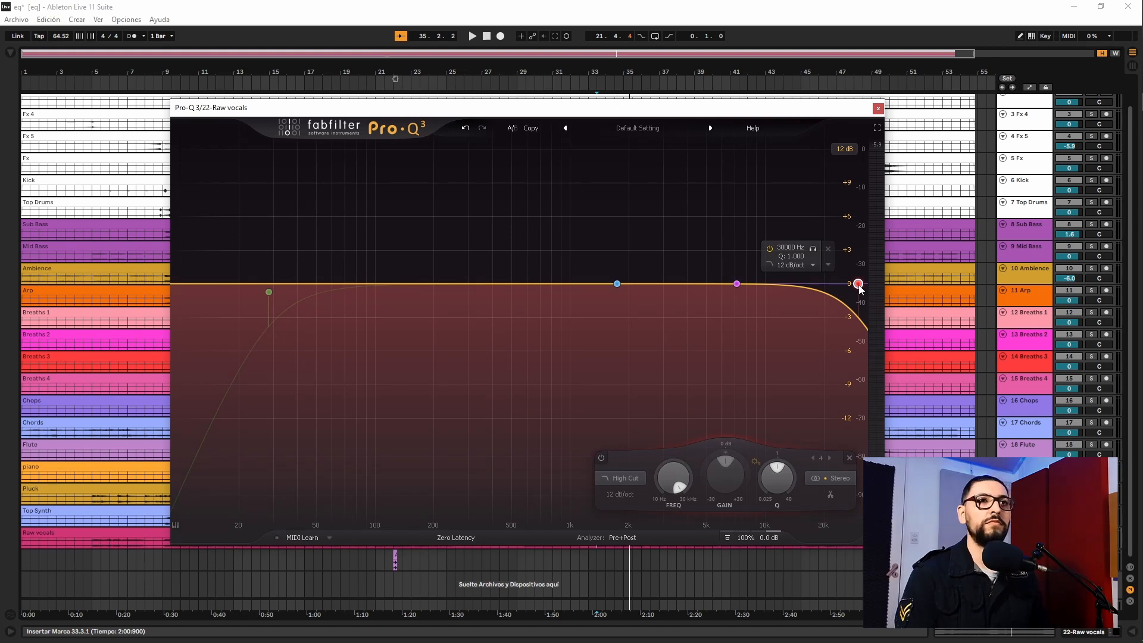
key("space")
left_click_drag(673, 477, 667, 621)
key("space")
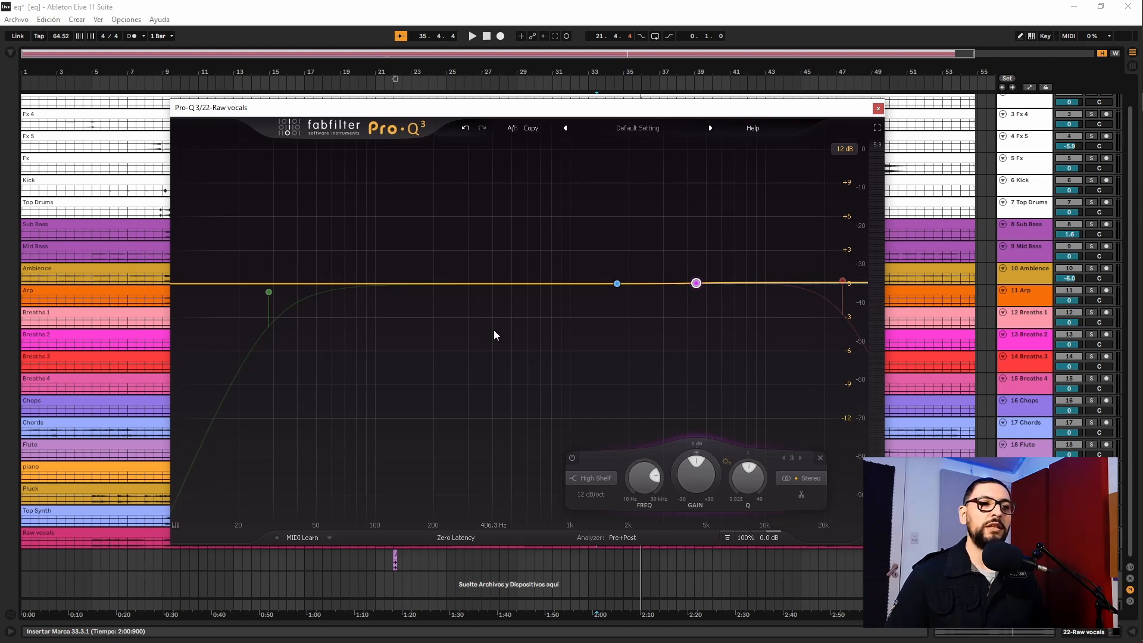
Sweep the high shelf band down to 1740.8 Hz at 0 dB during playback
mouse_move(698, 284)
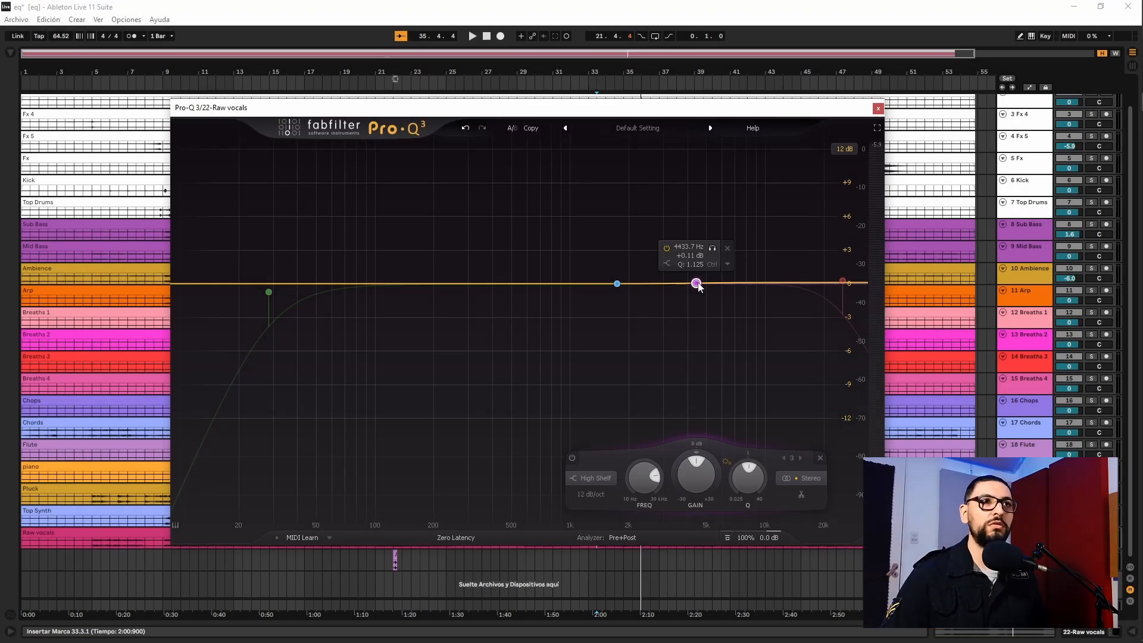
key("space")
left_click_drag(696, 284, 619, 286)
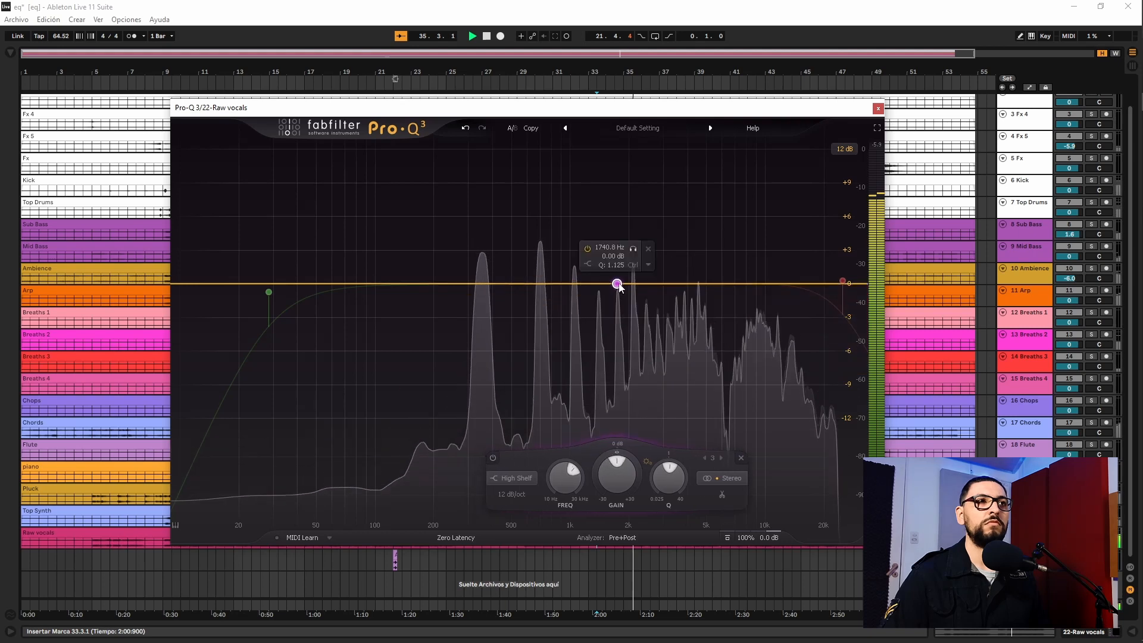
key("space")
Add a low shelf band and move it to 1190.9 Hz at -5.84 dB during playback
left_click(311, 284)
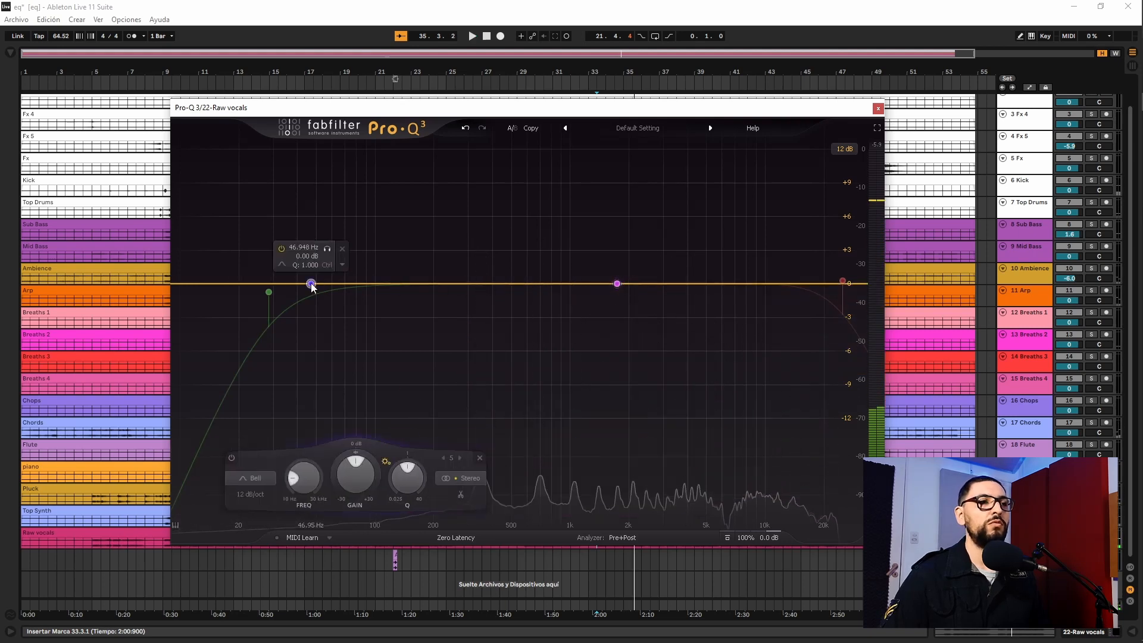
left_click(286, 263)
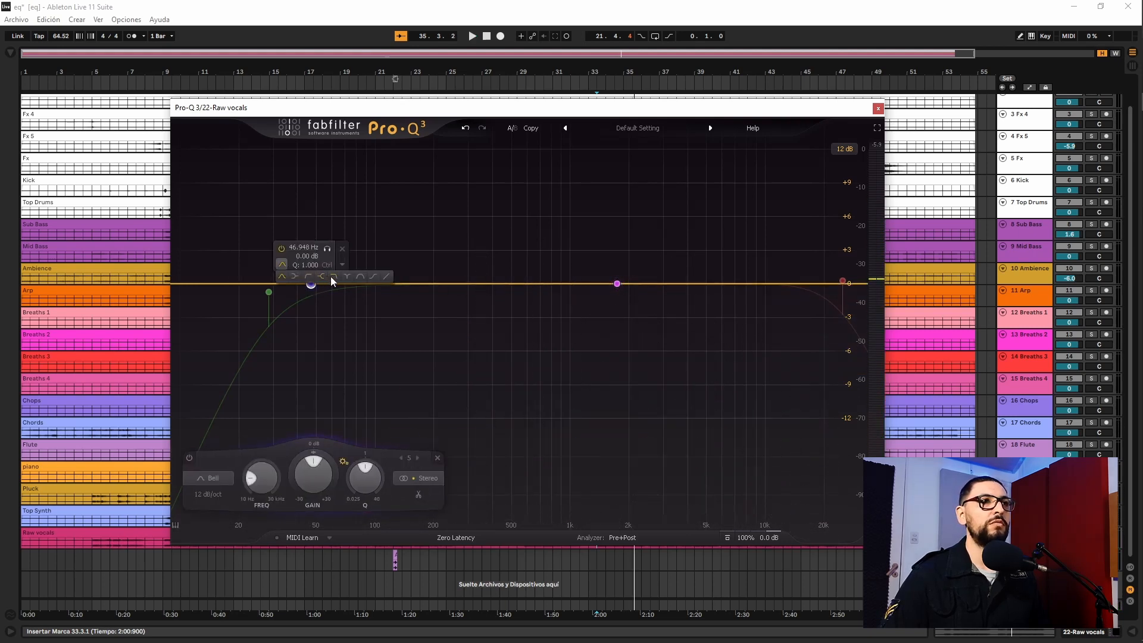
left_click(295, 277)
key("space")
left_click_drag(311, 283, 587, 348)
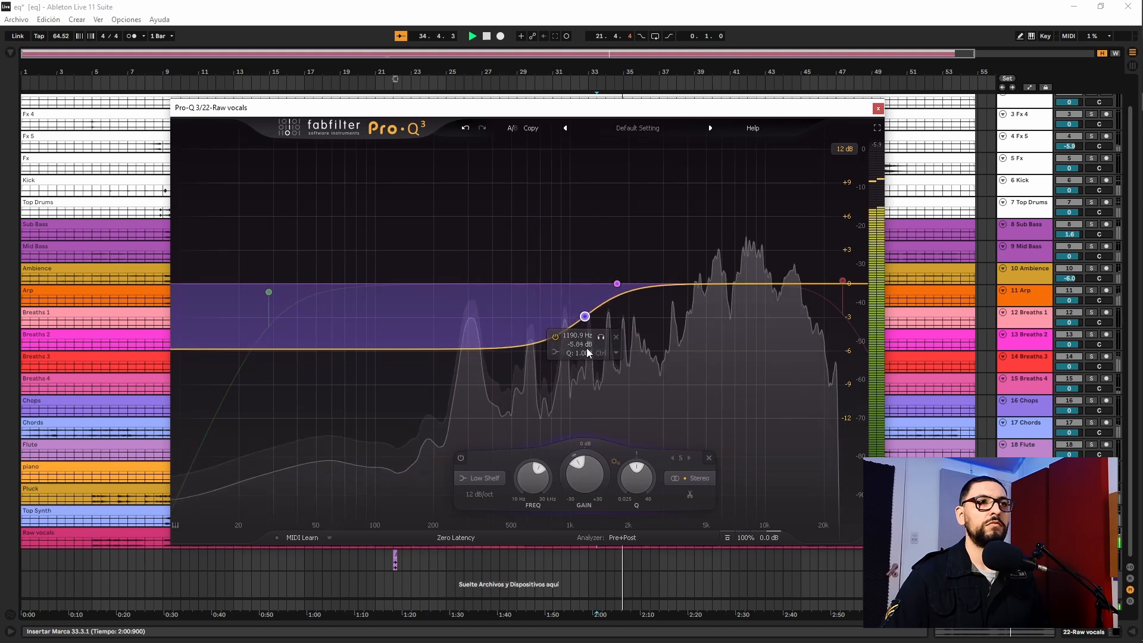
key("space")
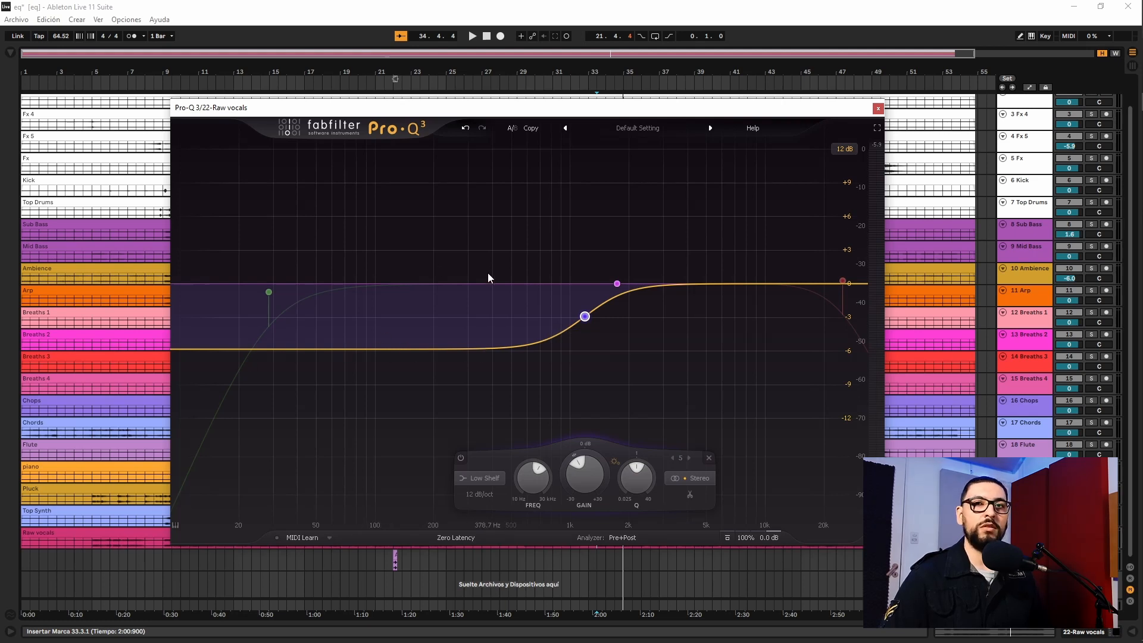
Enable the notch band, sweep it down to 296.10 Hz during playback, and toggle its bypass to compare
left_click(270, 292)
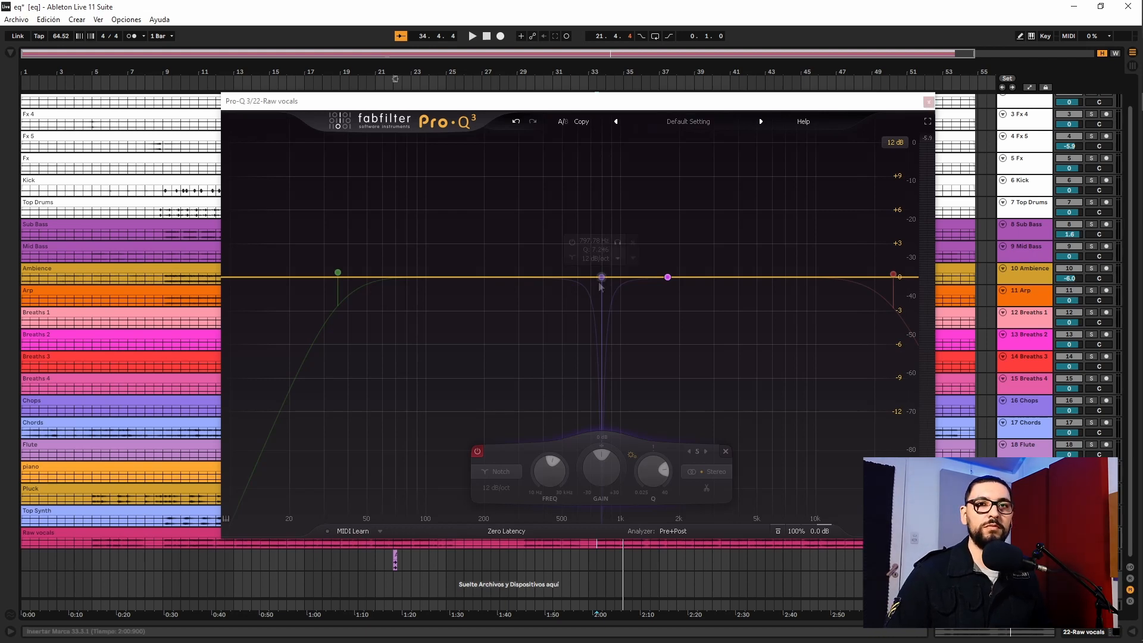
mouse_move(599, 283)
left_click(572, 242)
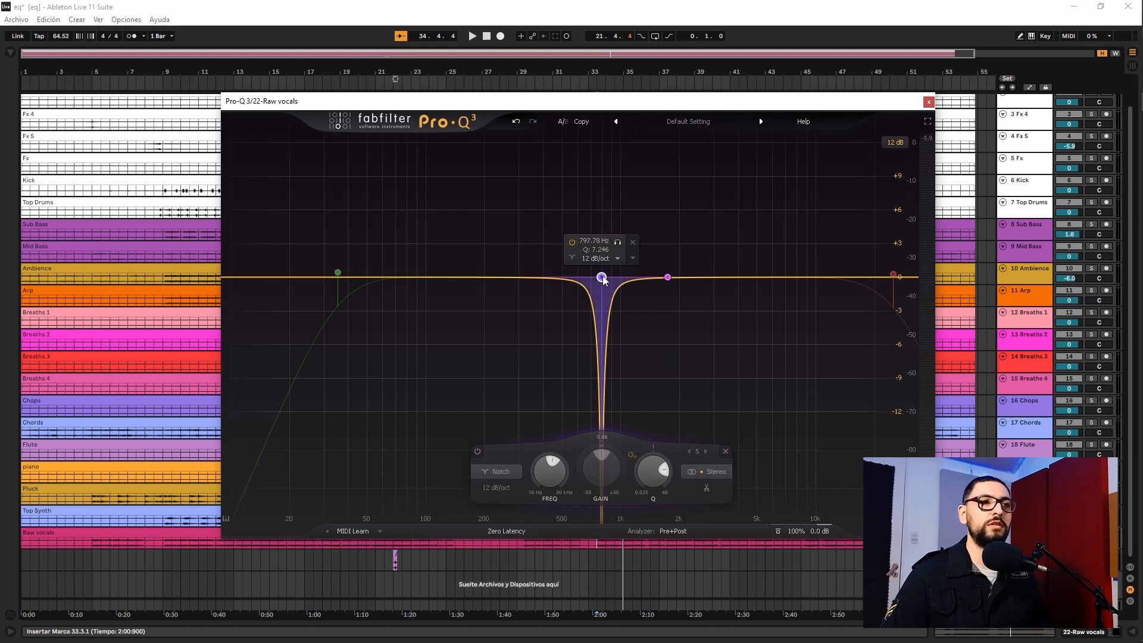
key("space")
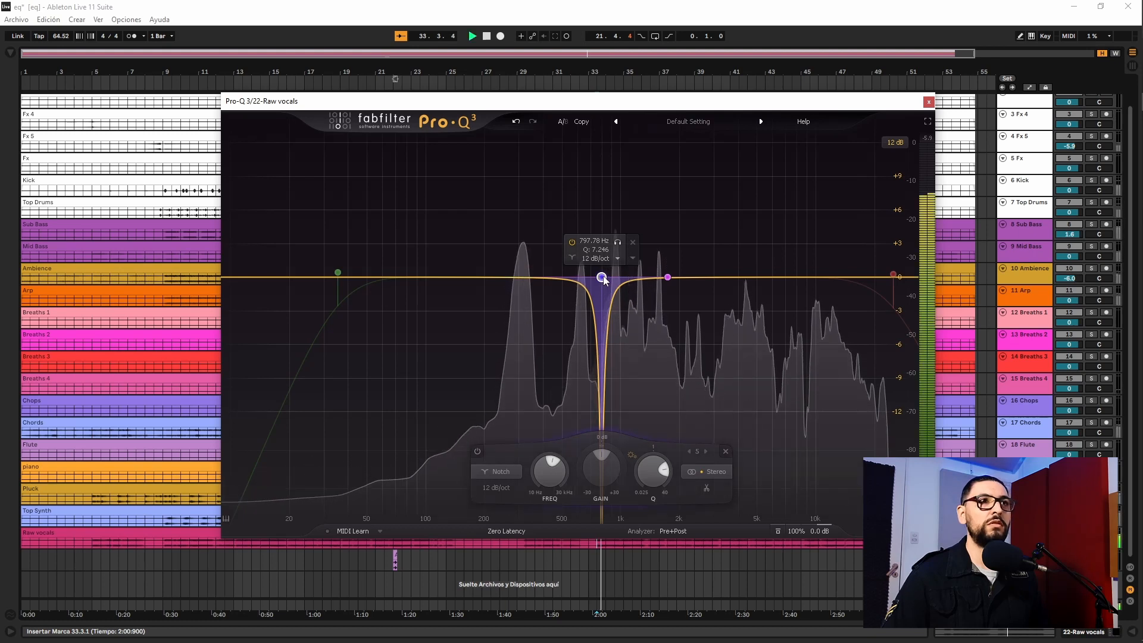
left_click_drag(602, 278, 520, 269)
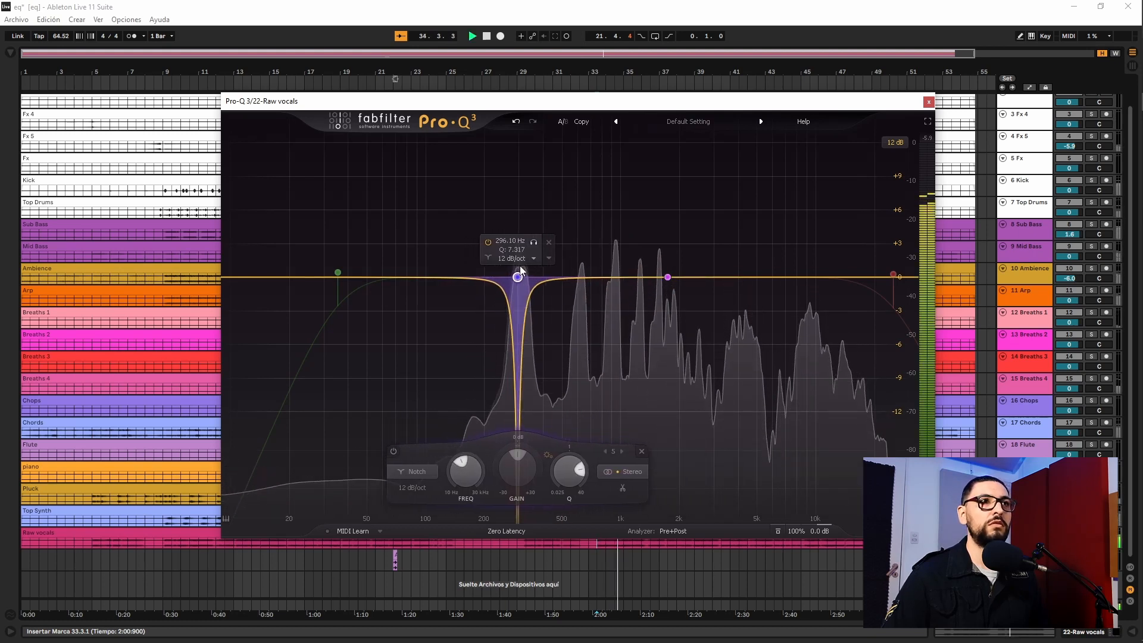
left_click(489, 242)
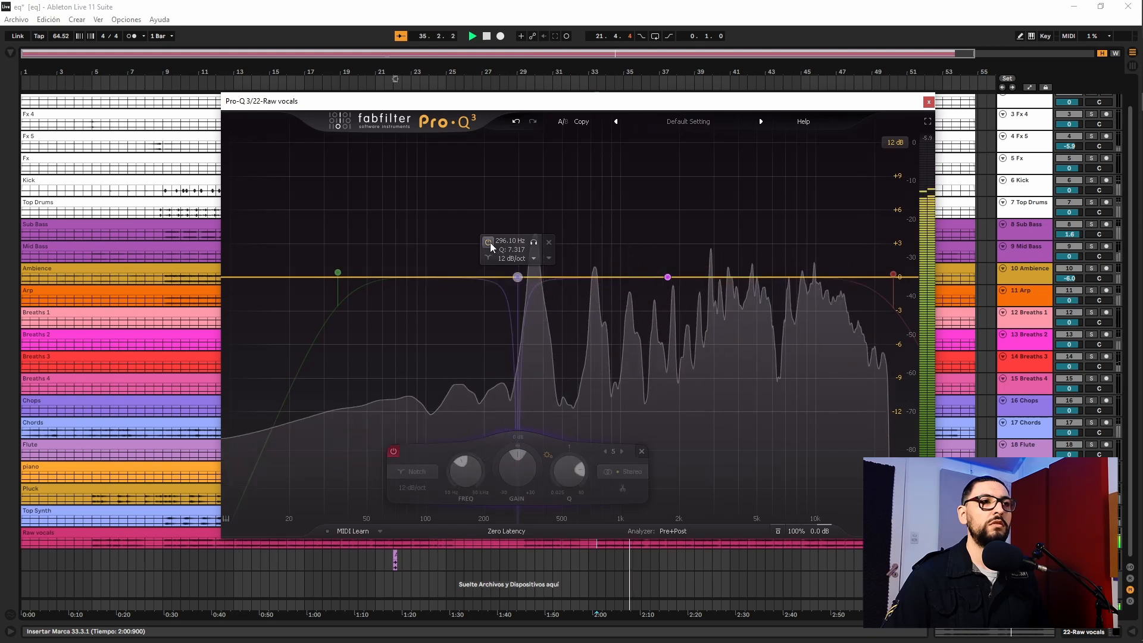
left_click(489, 242)
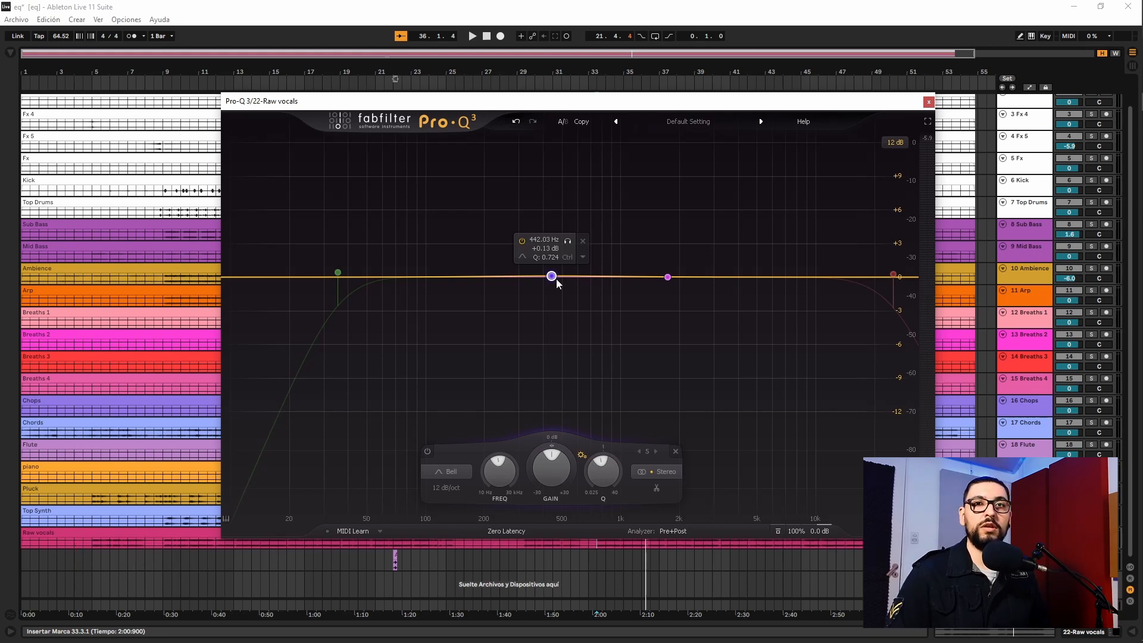
Cut the purple bell band to -2.57 dB at 461.07 Hz with a Q of 0.782
scroll(558, 283, "up", 5)
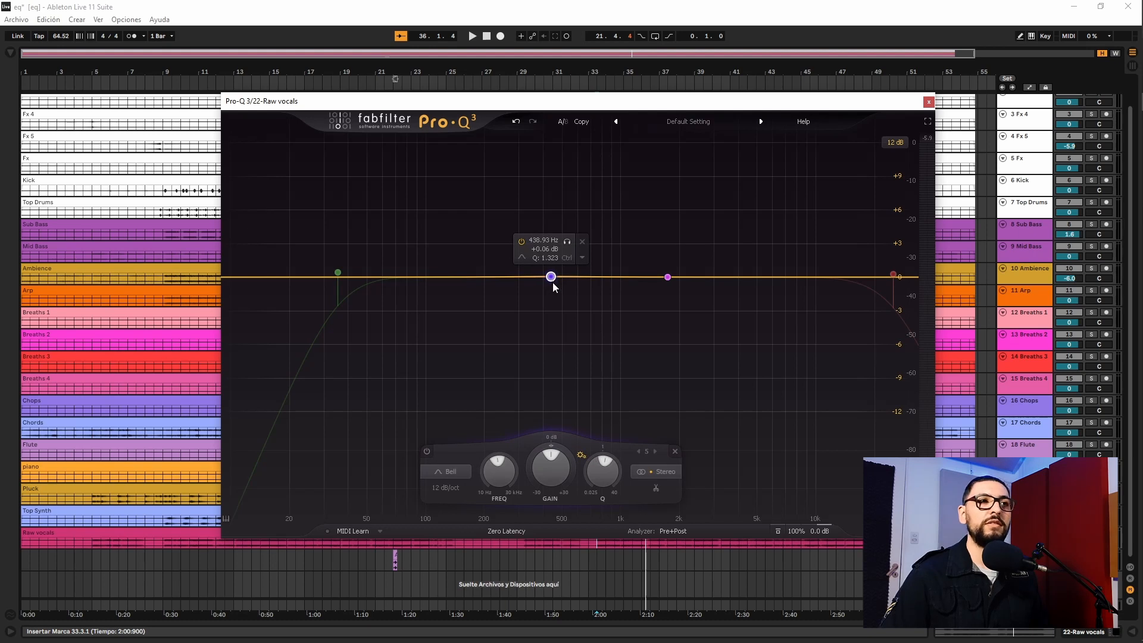
left_click_drag(558, 283, 558, 316)
scroll(567, 279, "down", 4)
scroll(559, 316, "up", 1)
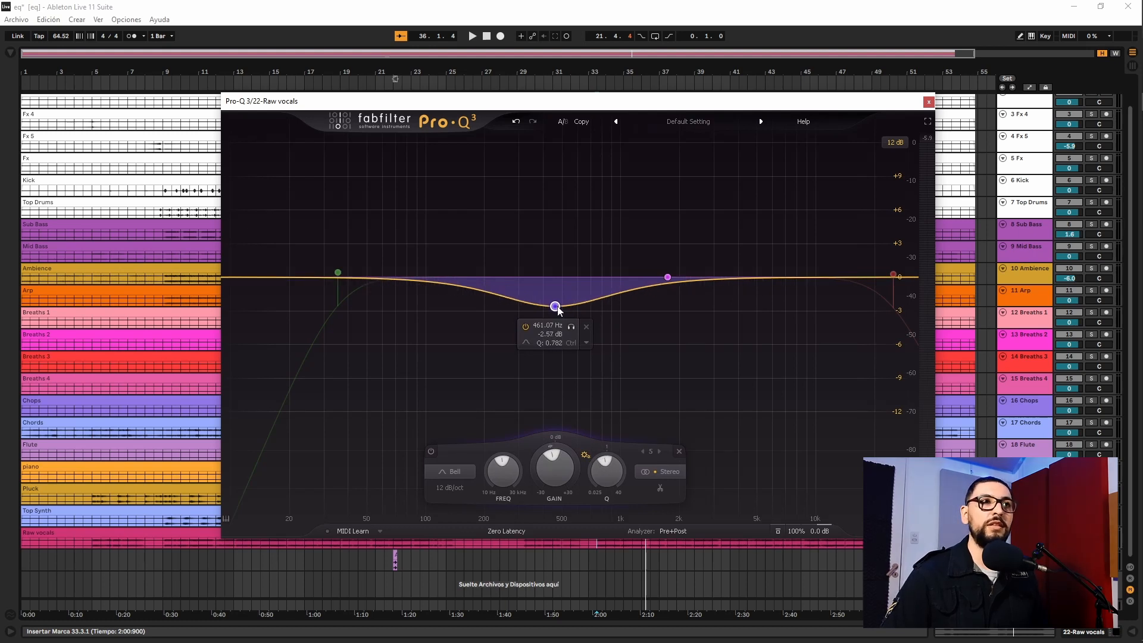
Deepen the purple bell cut at a lower frequency and vary its Q between narrow and wide during playback
left_click_drag(558, 310, 532, 339)
scroll(515, 281, "up", 2)
scroll(516, 280, "up", 1)
key("space")
scroll(524, 286, "down", 1)
scroll(732, 298, "down", 4)
scroll(748, 213, "up", 7)
scroll(748, 213, "down", 4)
Sweep the pink high shelf band upward in frequency and boost its gain
left_click_drag(667, 278, 821, 278)
left_click_drag(668, 276, 687, 211)
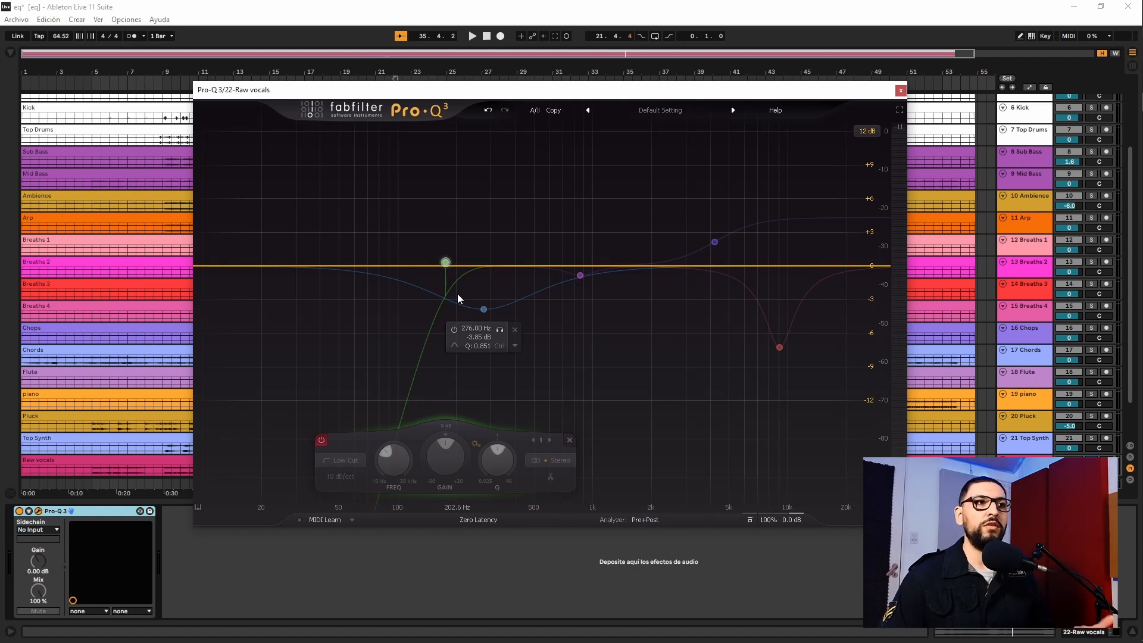
Enable the 18 dB/oct low cut band and raise its frequency to 202.58 Hz during playback
left_click(445, 262)
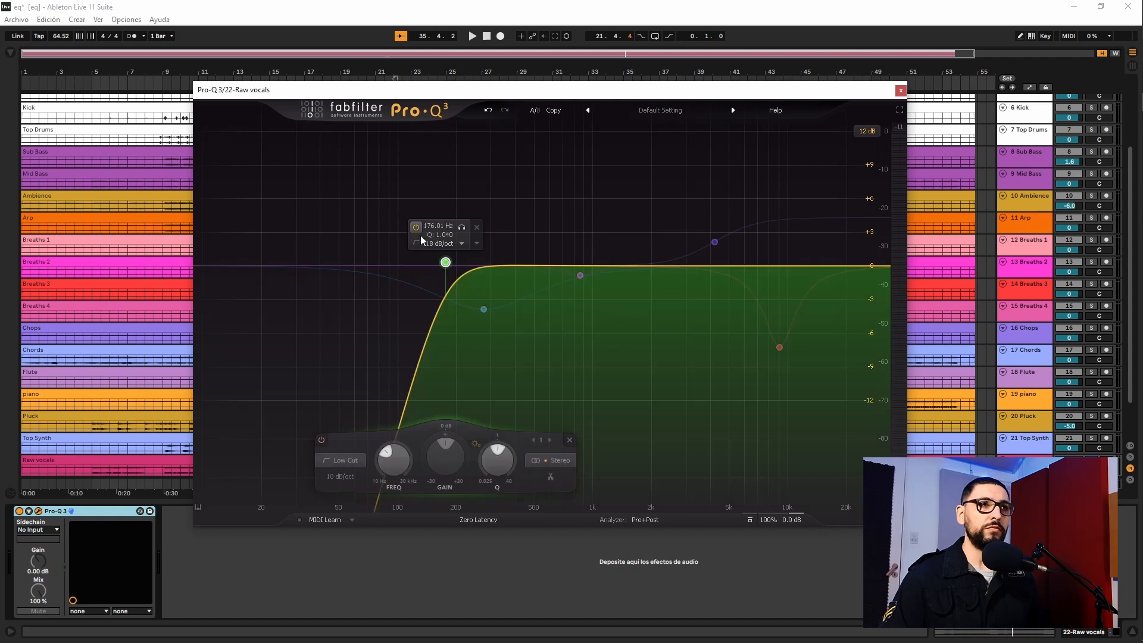
key("space")
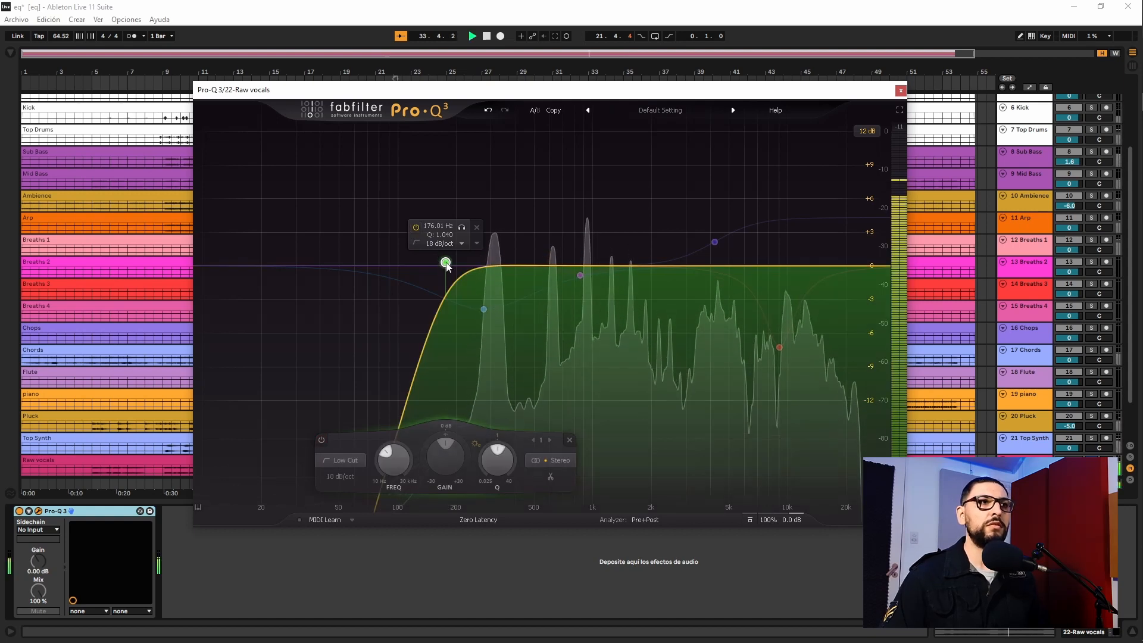
mouse_move(451, 270)
left_mouse_down()
mouse_move(232, 266)
mouse_move(461, 270)
left_mouse_up()
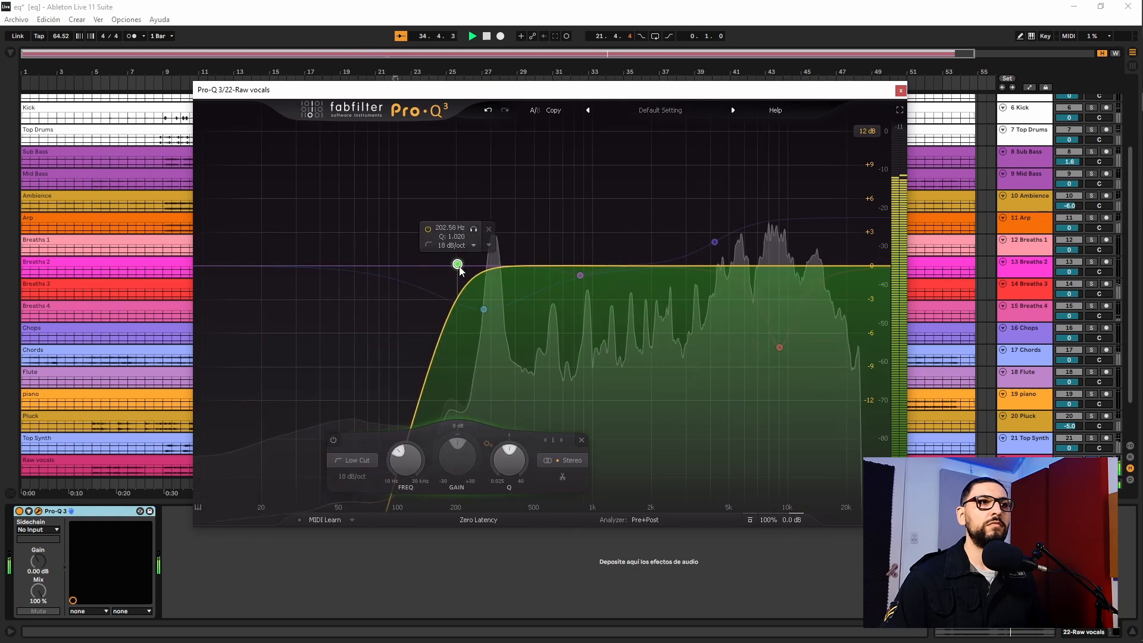
Enable the blue bell cut at 276.00 Hz during playback and briefly solo the band
left_click(484, 310)
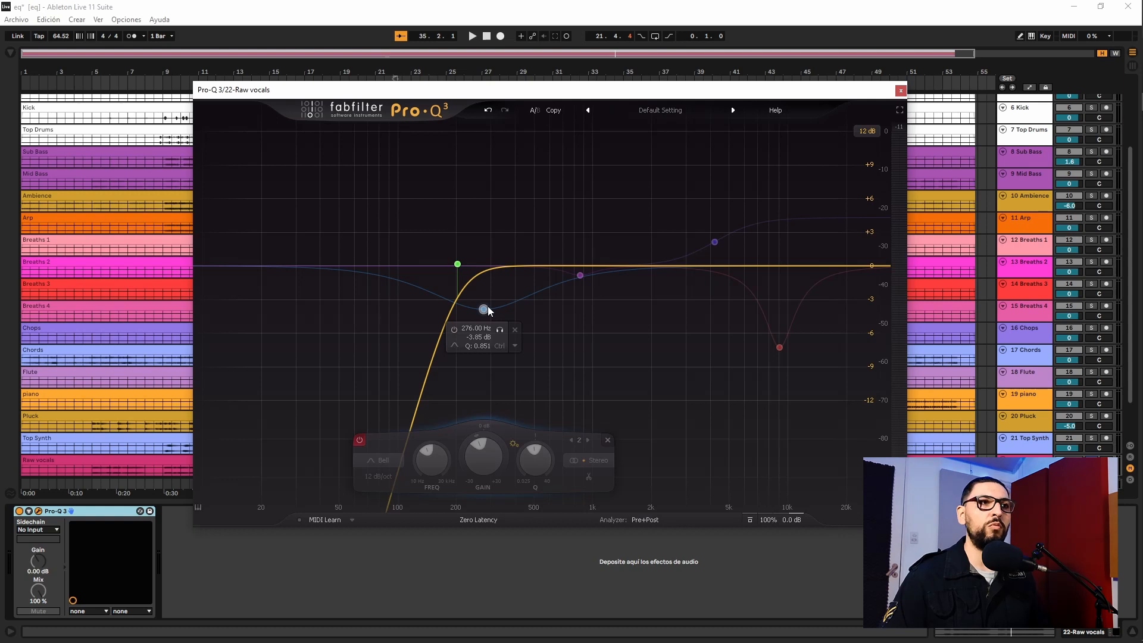
key("space")
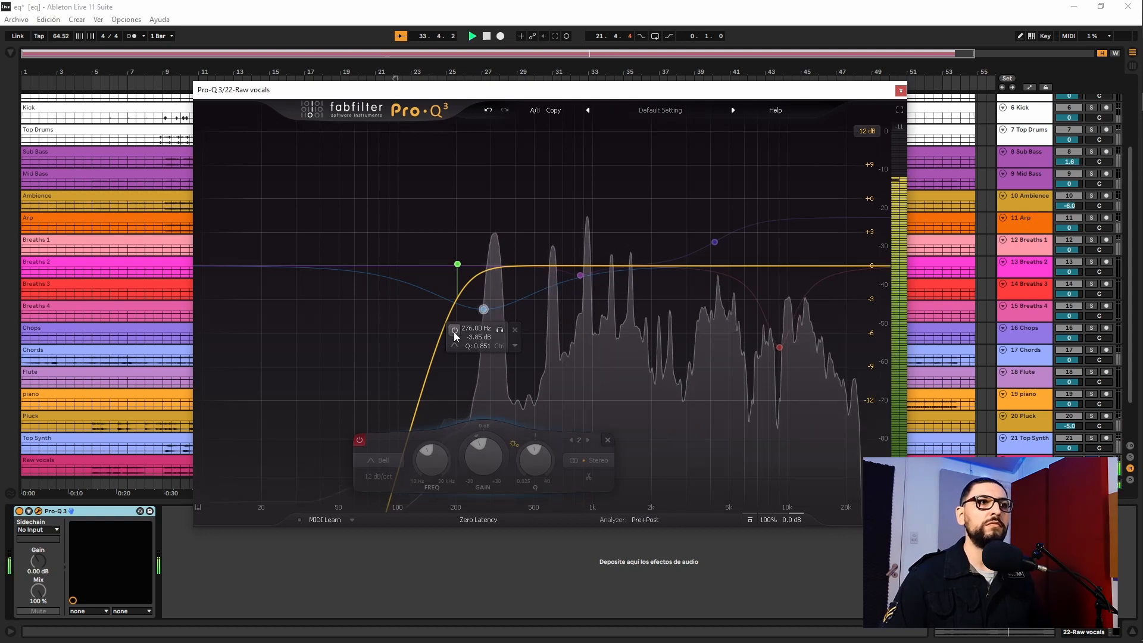
left_click(454, 329)
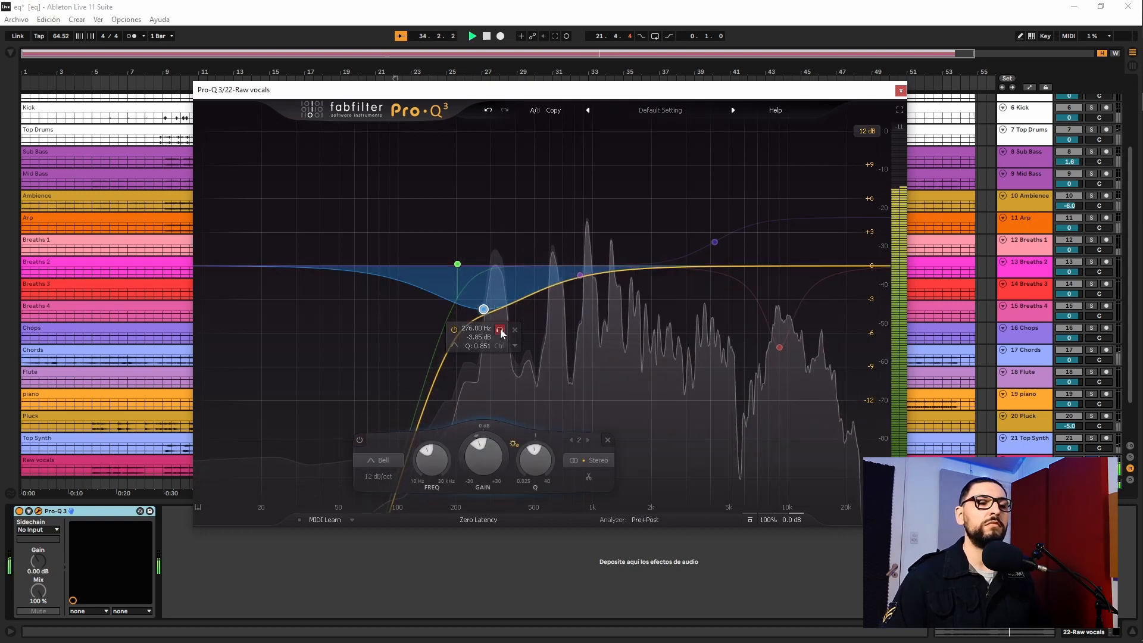
left_click(500, 331)
left_click(501, 331)
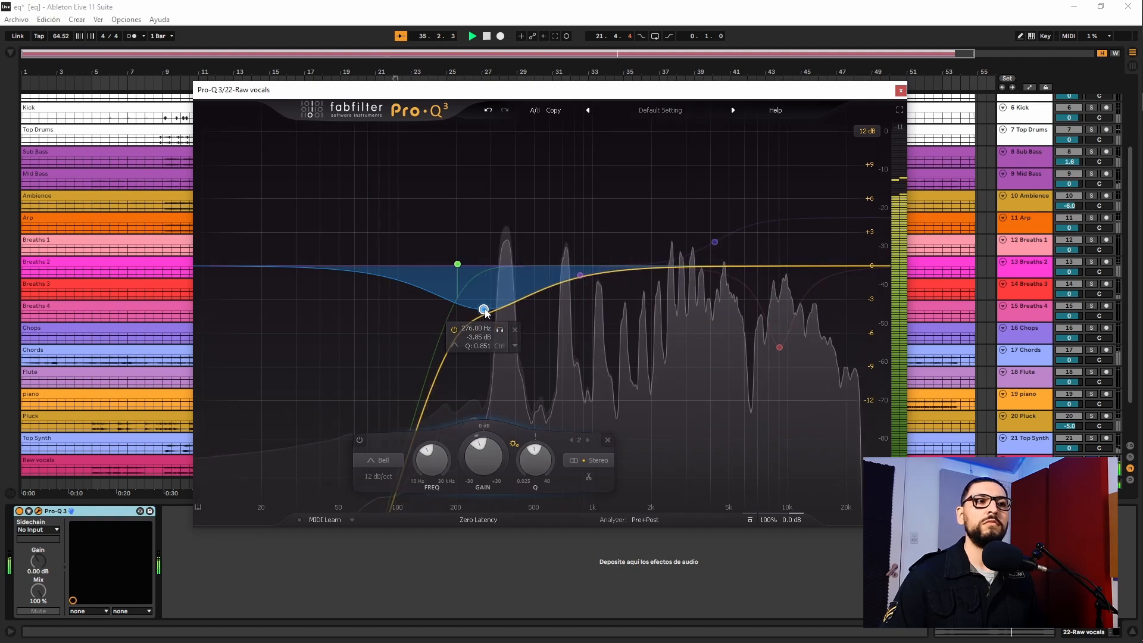
Enable the pink bell cut at 861.92 Hz during playback and briefly solo the band
key("space")
left_click(580, 275)
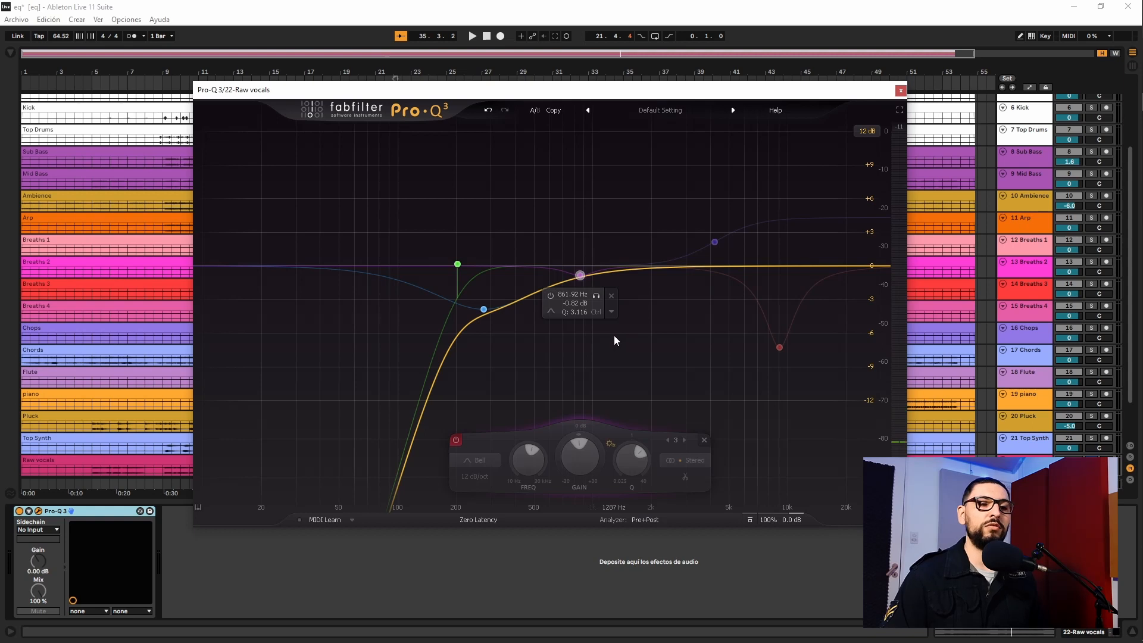
mouse_move(586, 282)
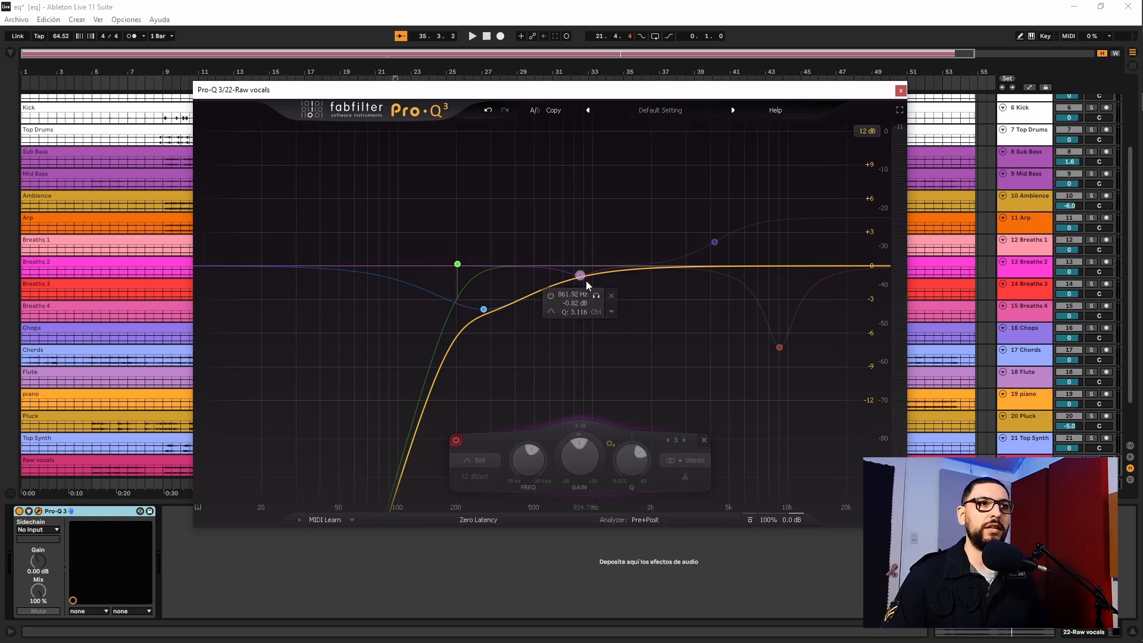
key("space")
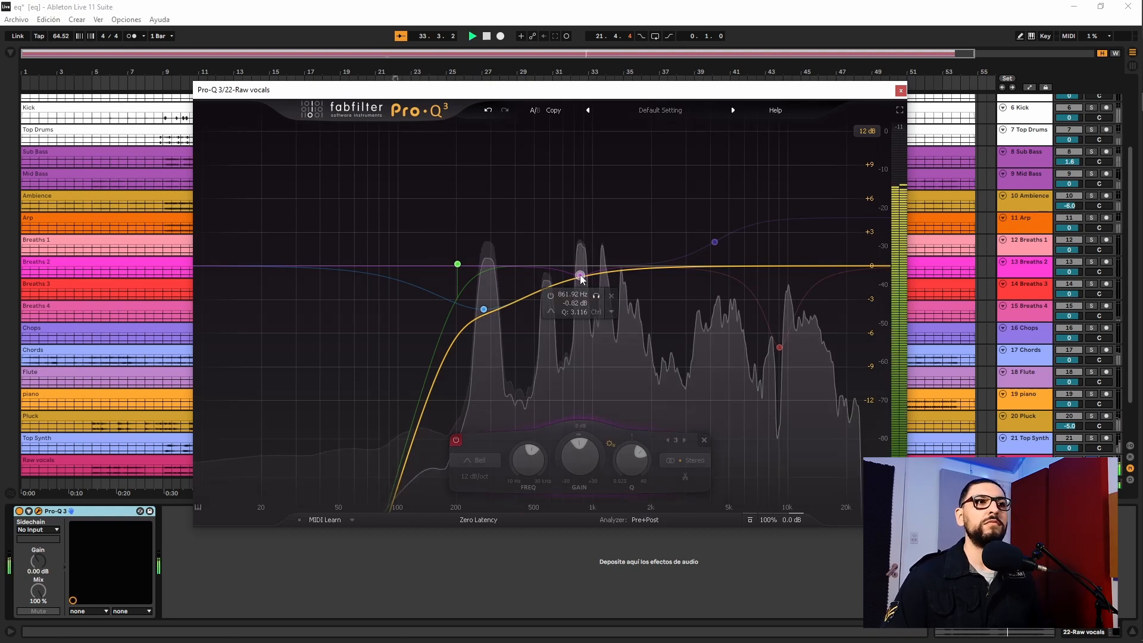
left_click(553, 296)
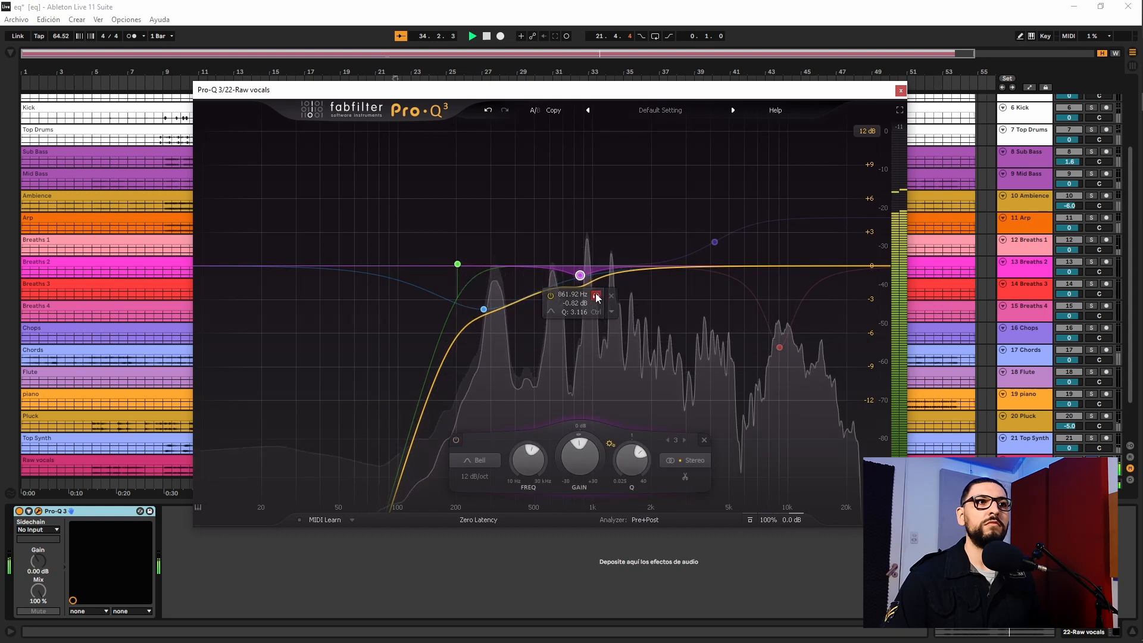
left_click_drag(596, 295, 596, 296)
Enable the purple high shelf boost at 4220.8 Hz during playback and briefly solo the band
mouse_move(781, 332)
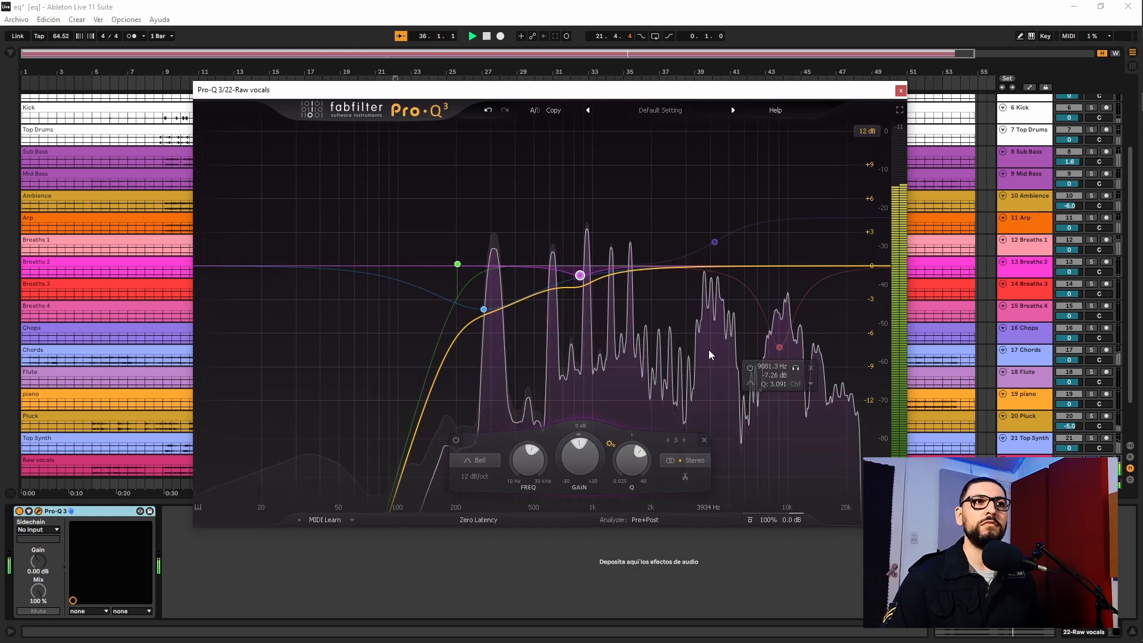
mouse_move(708, 349)
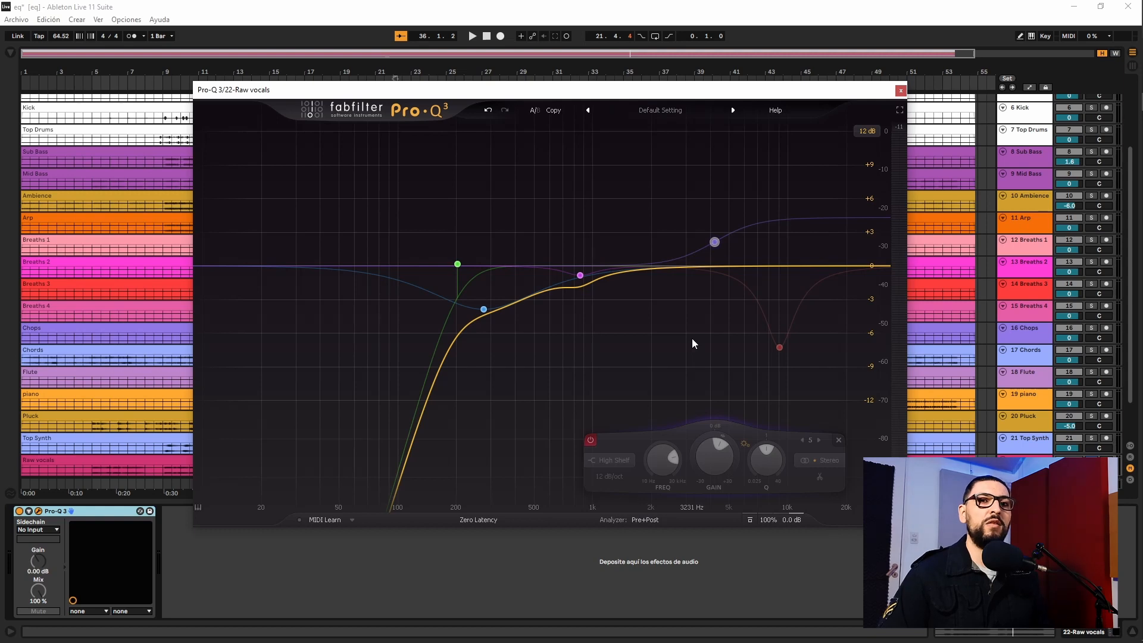
key("space")
left_click(590, 441)
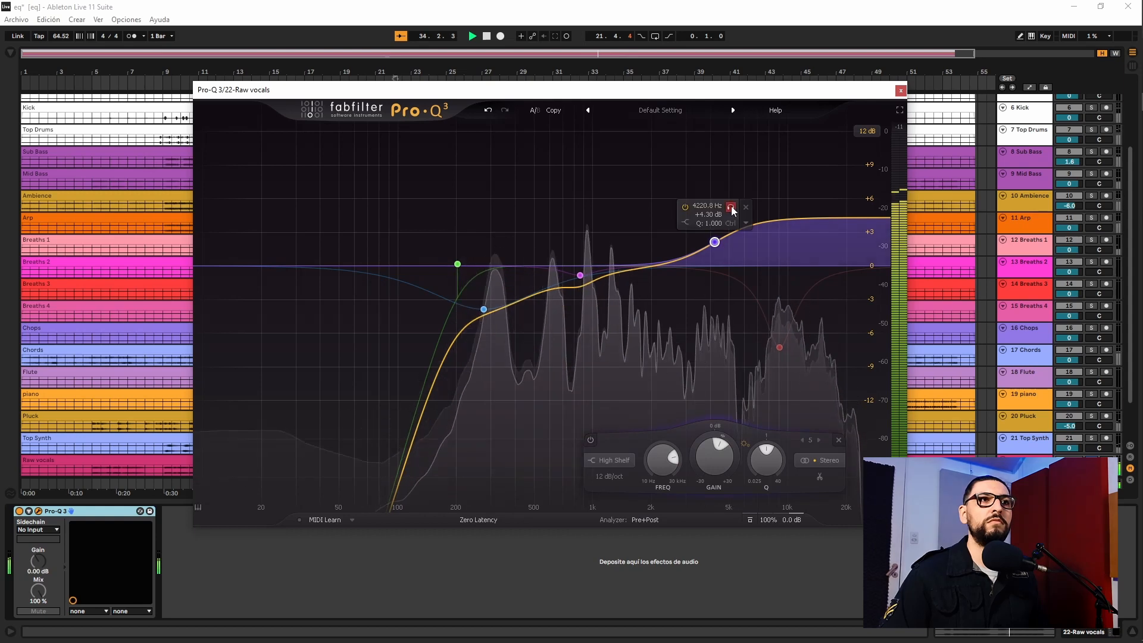
left_click(731, 207)
left_click(731, 207)
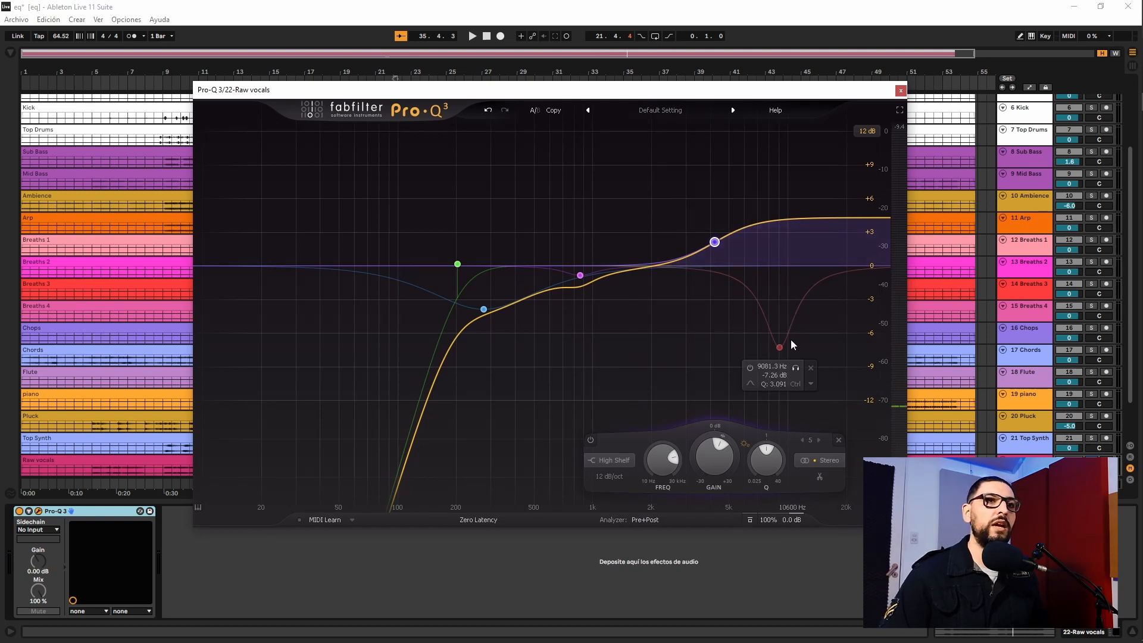
Enable the red bell cut at 9081.3 Hz on the vocal EQ during playback
left_click(780, 351)
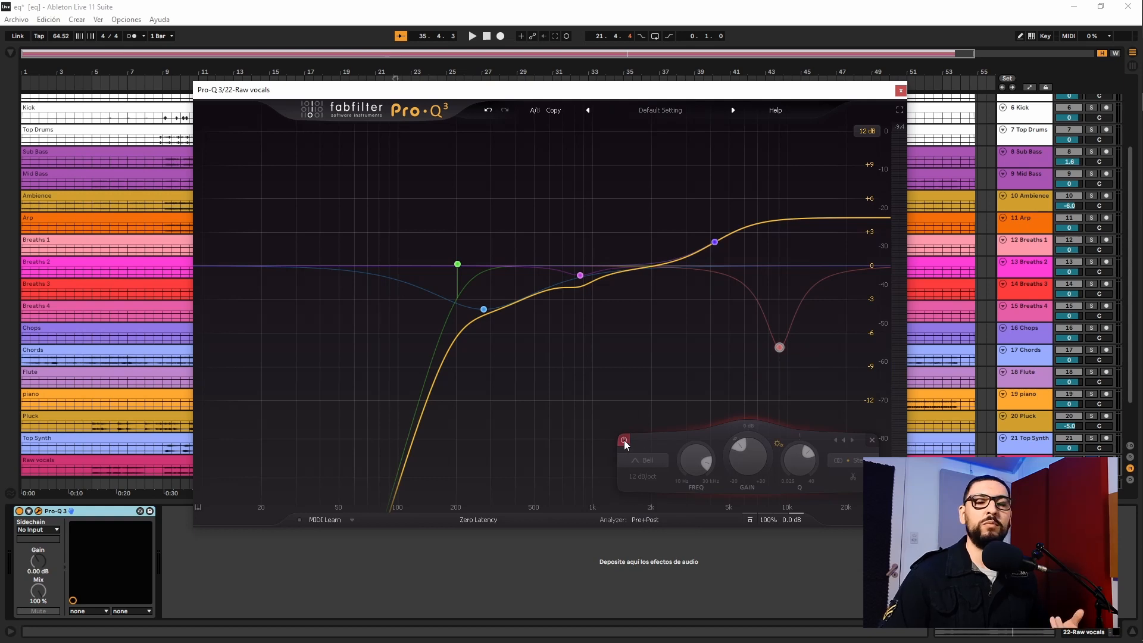
mouse_move(780, 350)
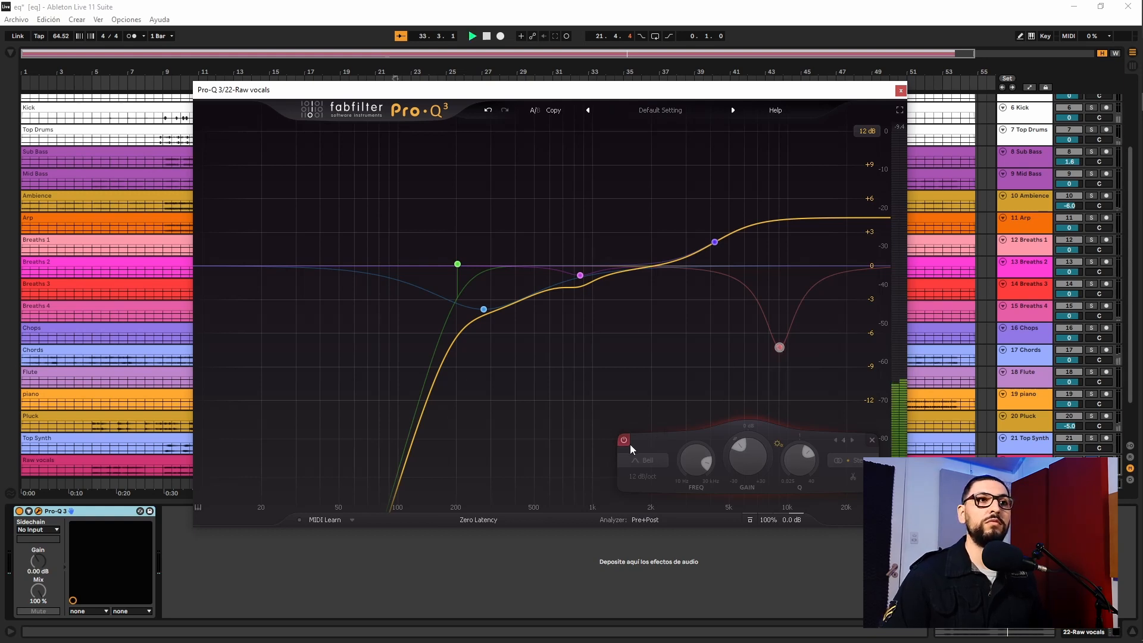
key("space")
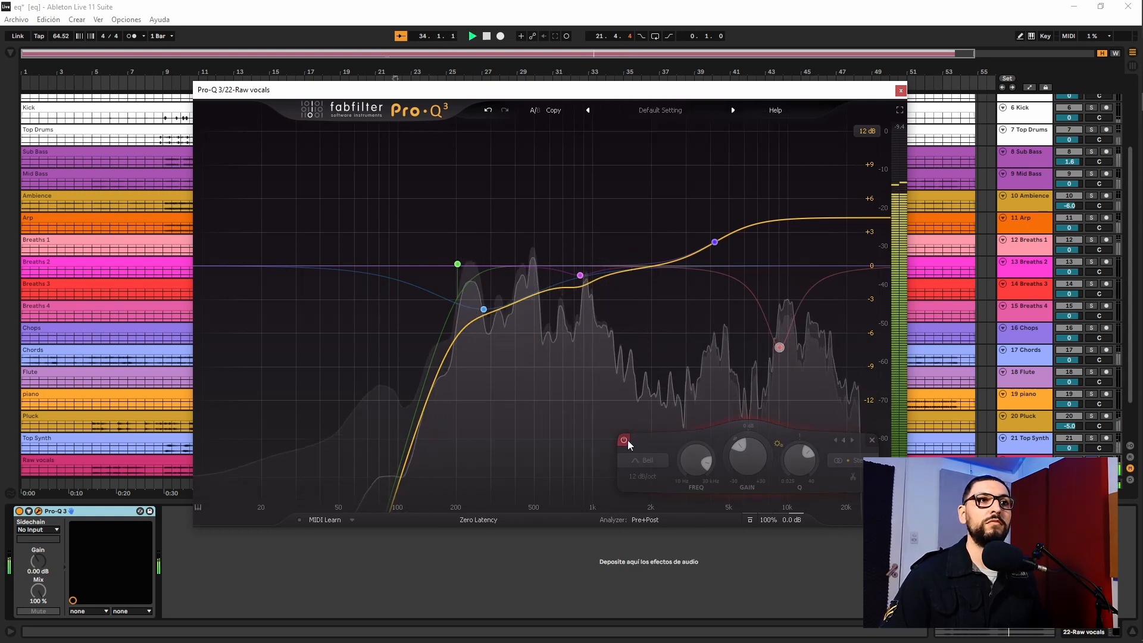
left_click(627, 440)
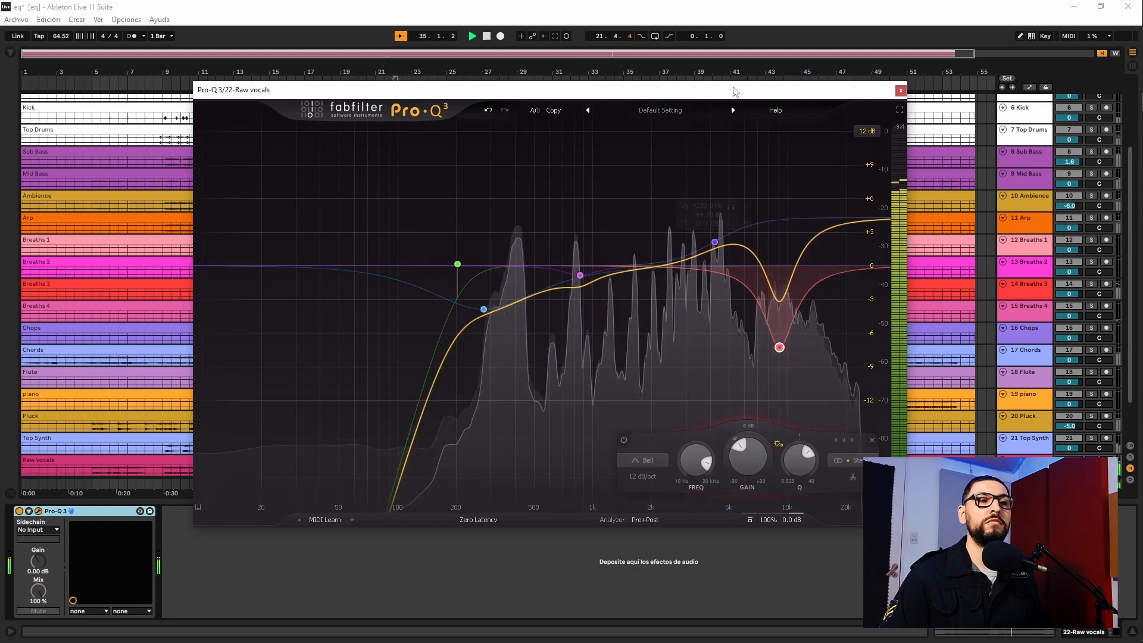
Move the EQ window aside and compare the soloed vocal with Pro-Q 3 bypassed and active during playback
left_click_drag(733, 91, 757, 92)
key("space")
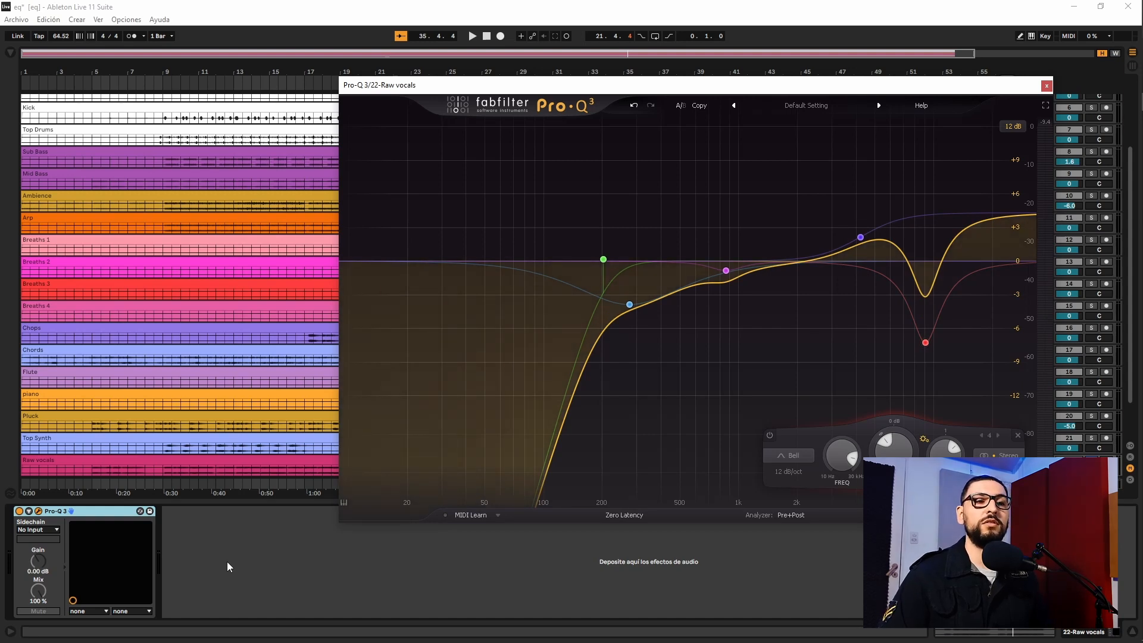
key("space")
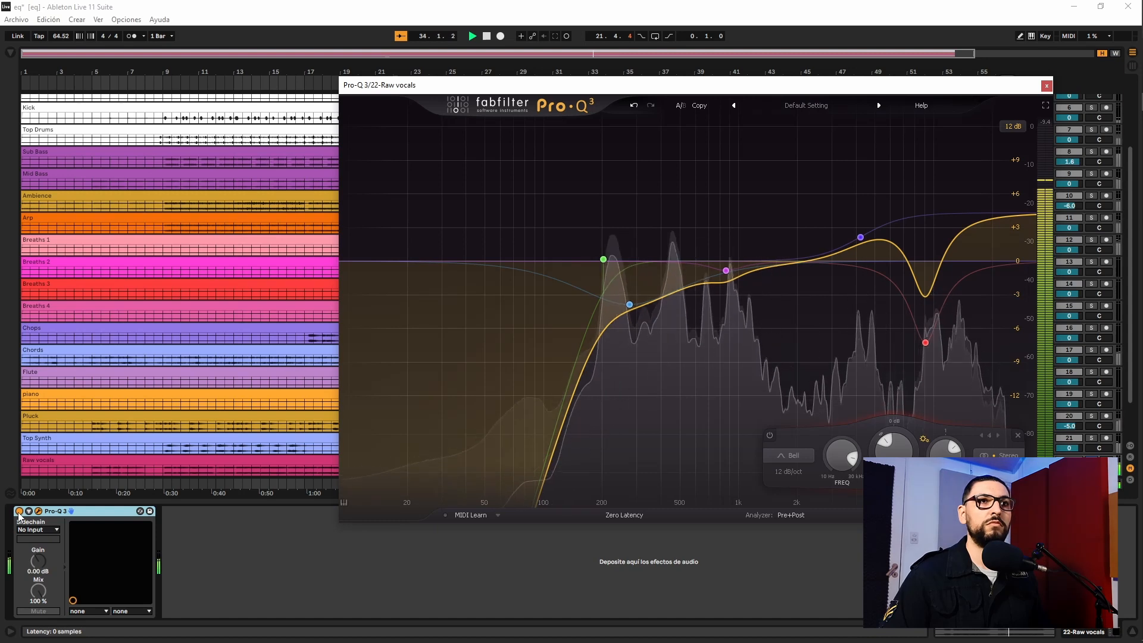
left_click(19, 512)
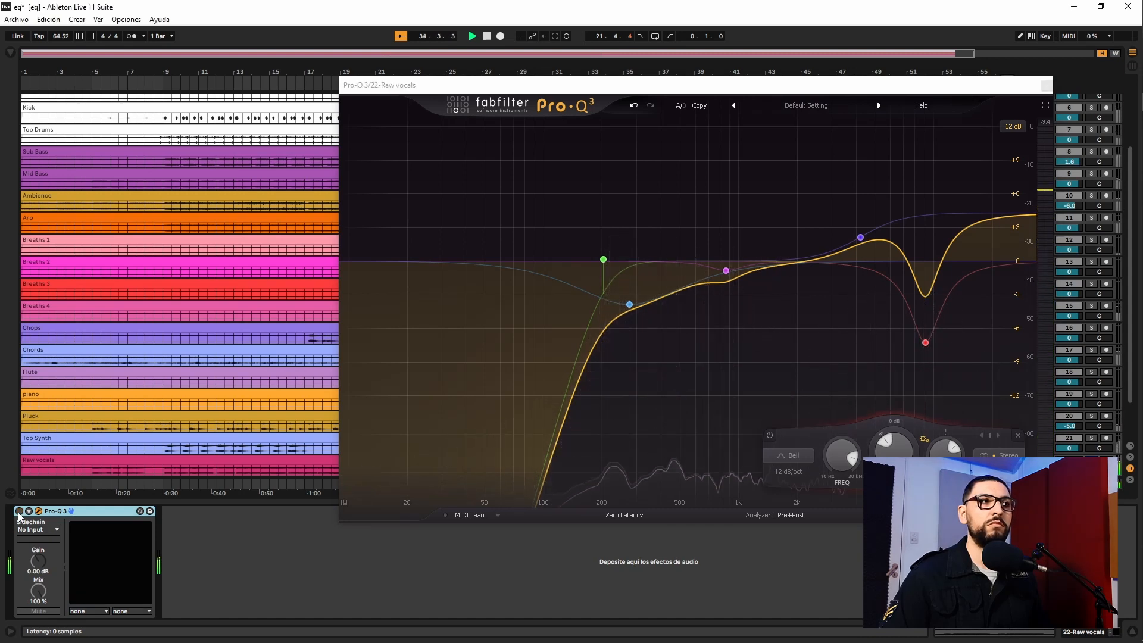
left_click(19, 511)
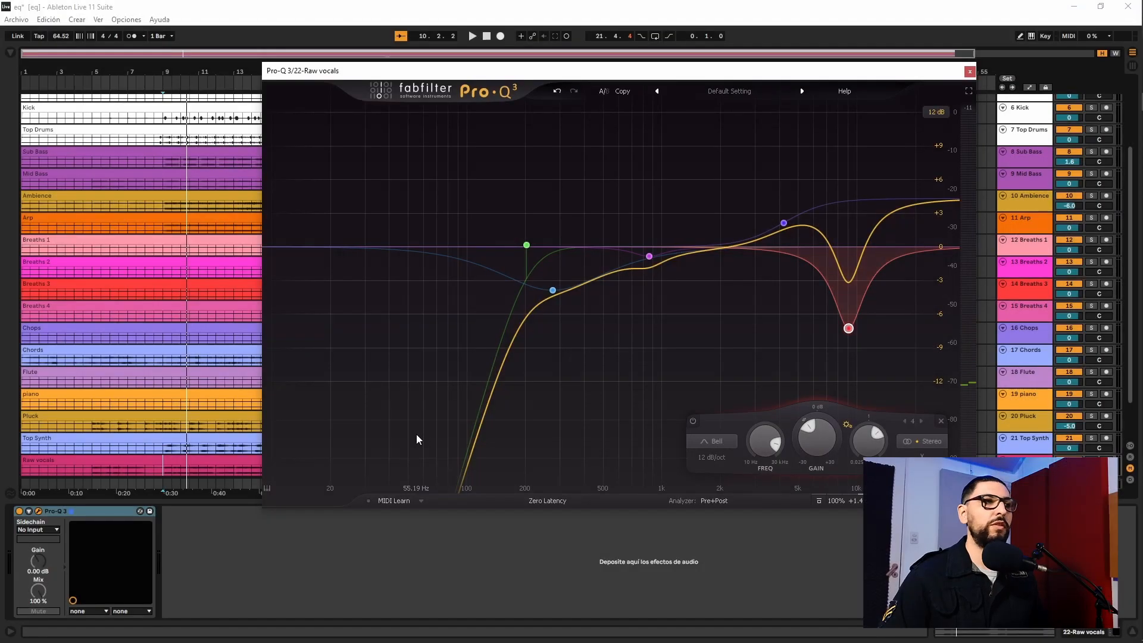
Play the full mix and compare it with the vocal's Pro-Q 3 bypassed and active
key("space")
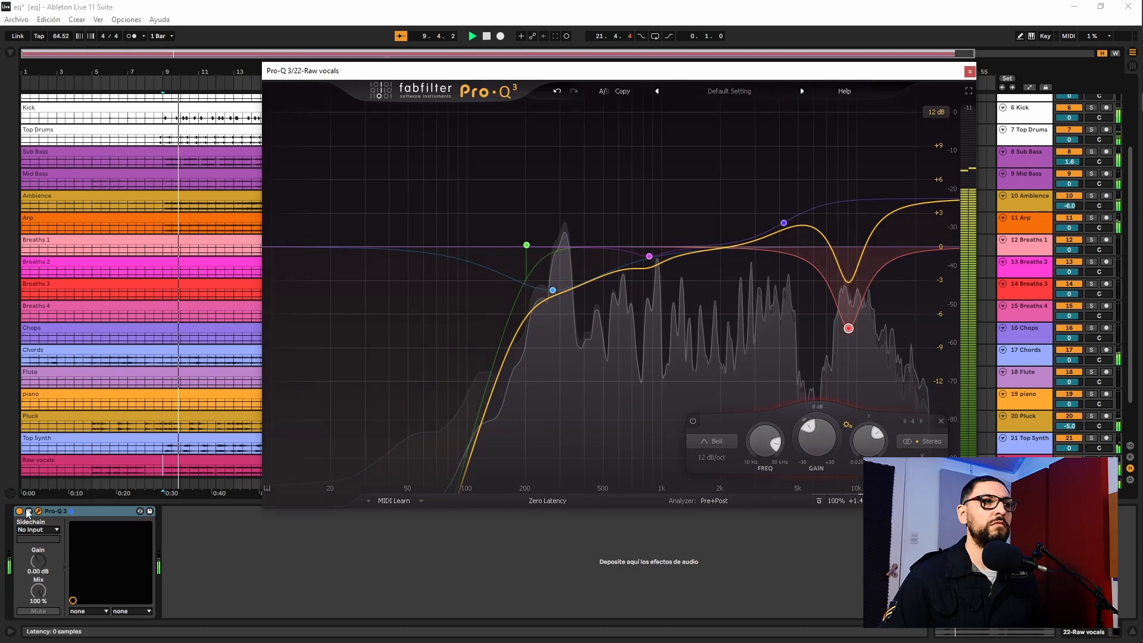
left_click(19, 511)
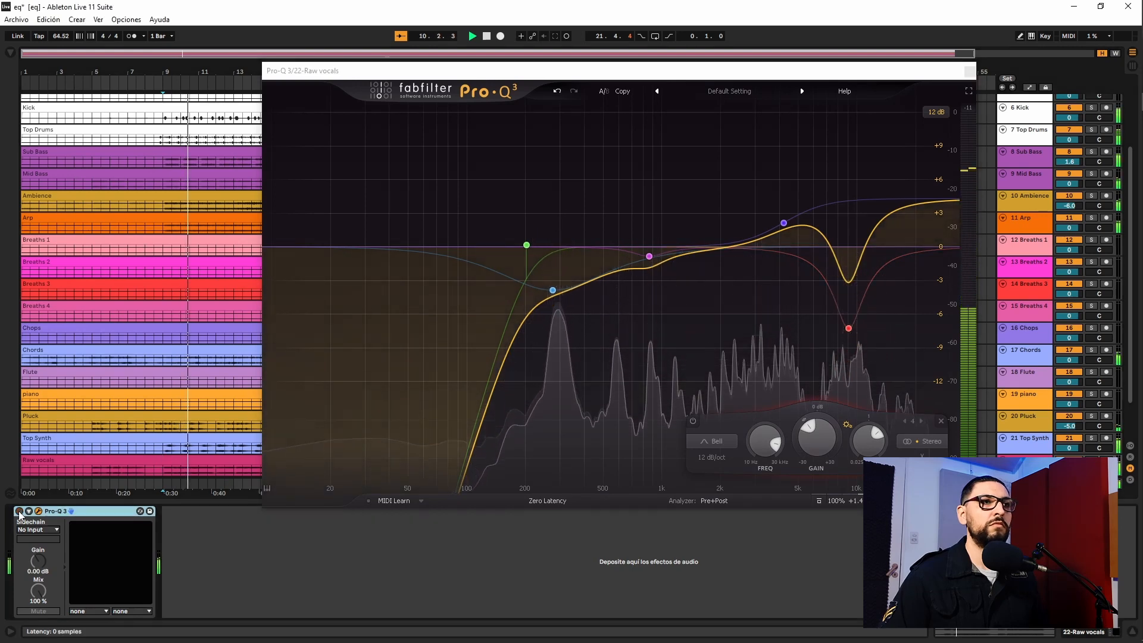
left_click(19, 512)
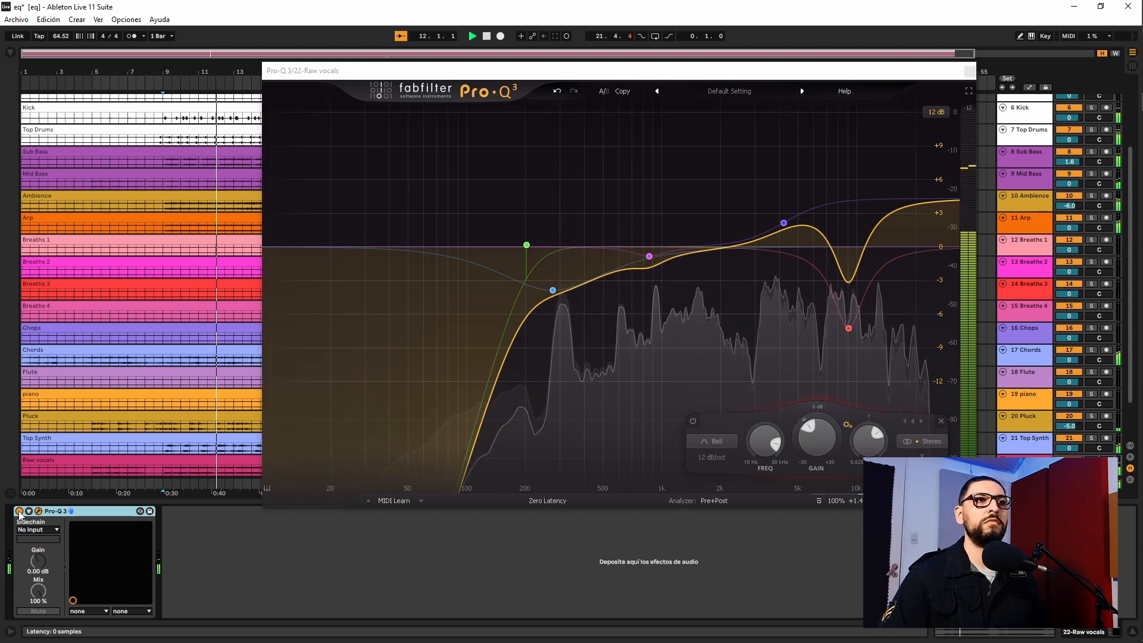
left_click(19, 512)
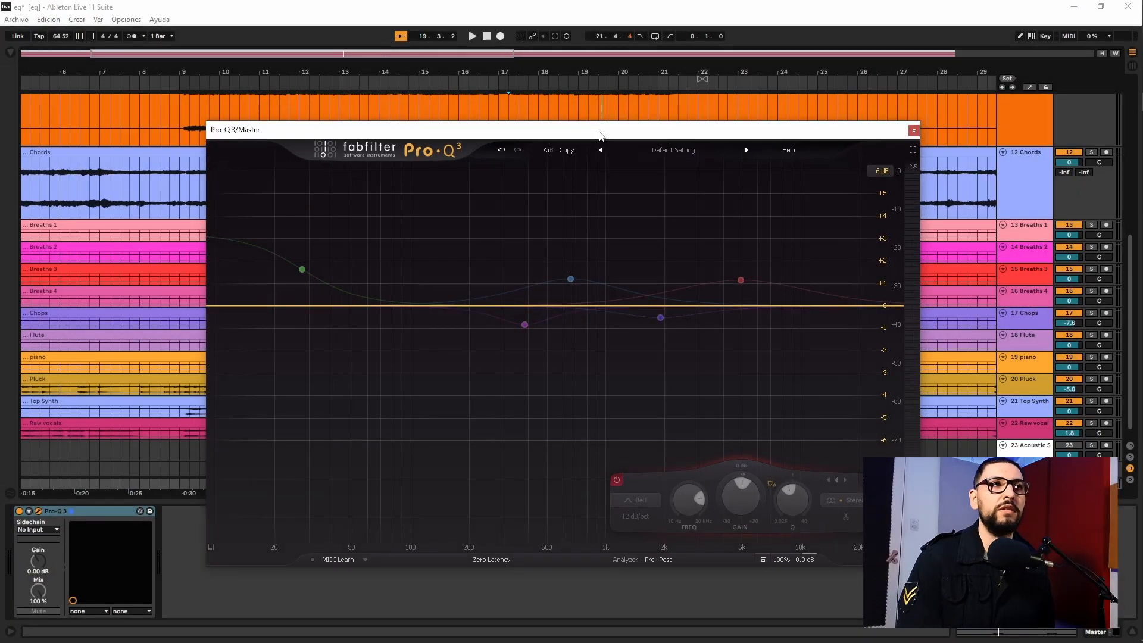
Audition the master without EQ bands, and enable its 27.711 Hz low shelf boost plus the 659.87 Hz and 4926.7 Hz bell boosts
key("space")
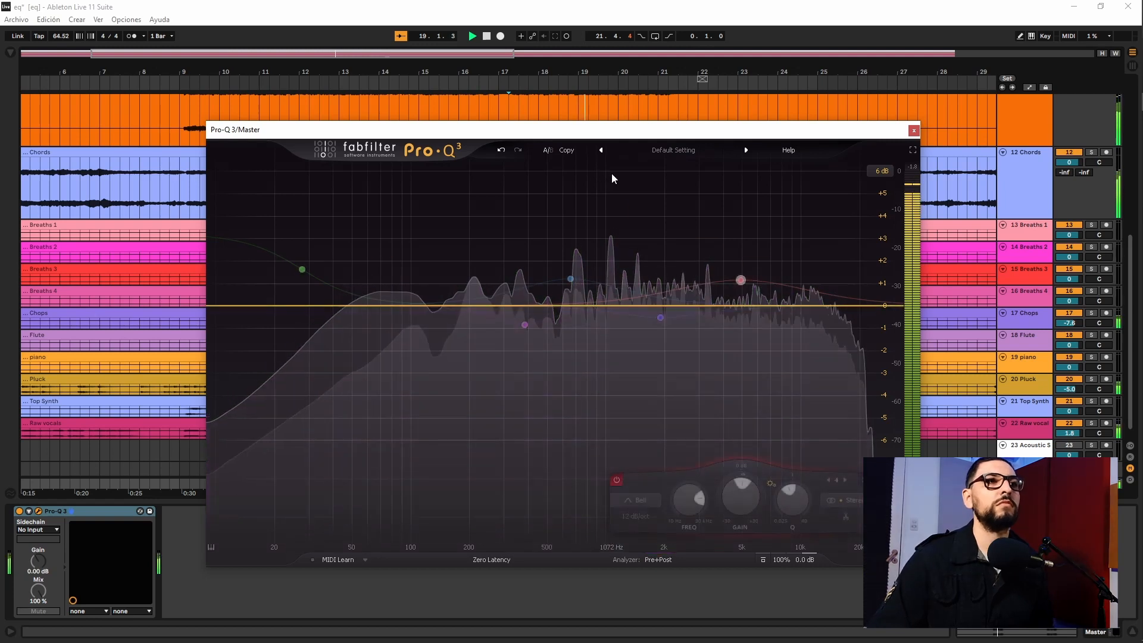
key("space")
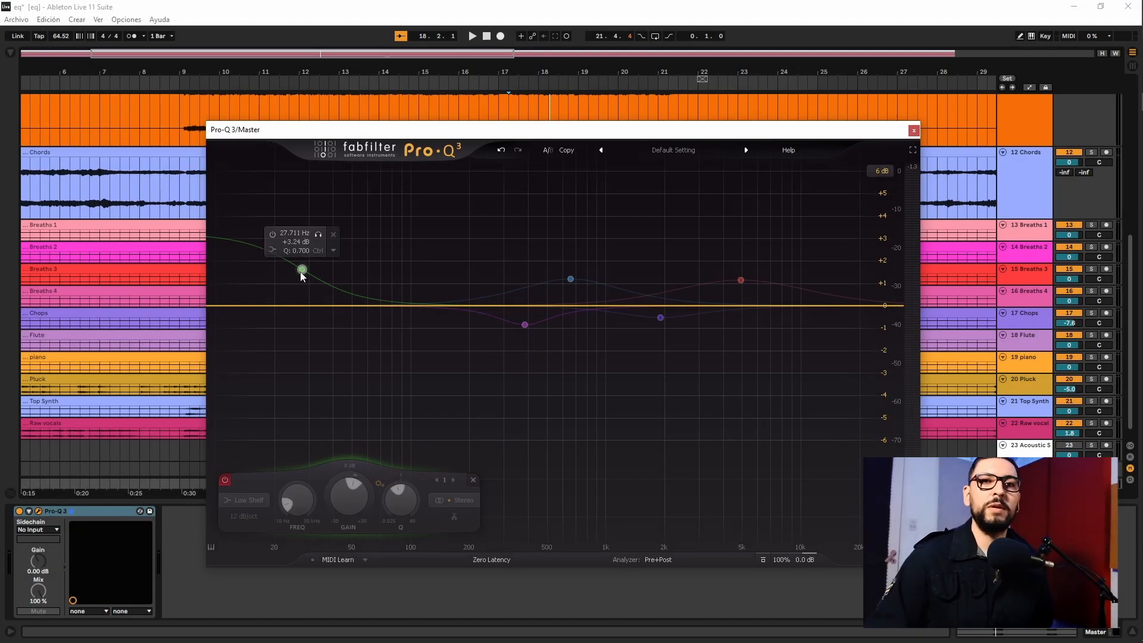
left_click(272, 235)
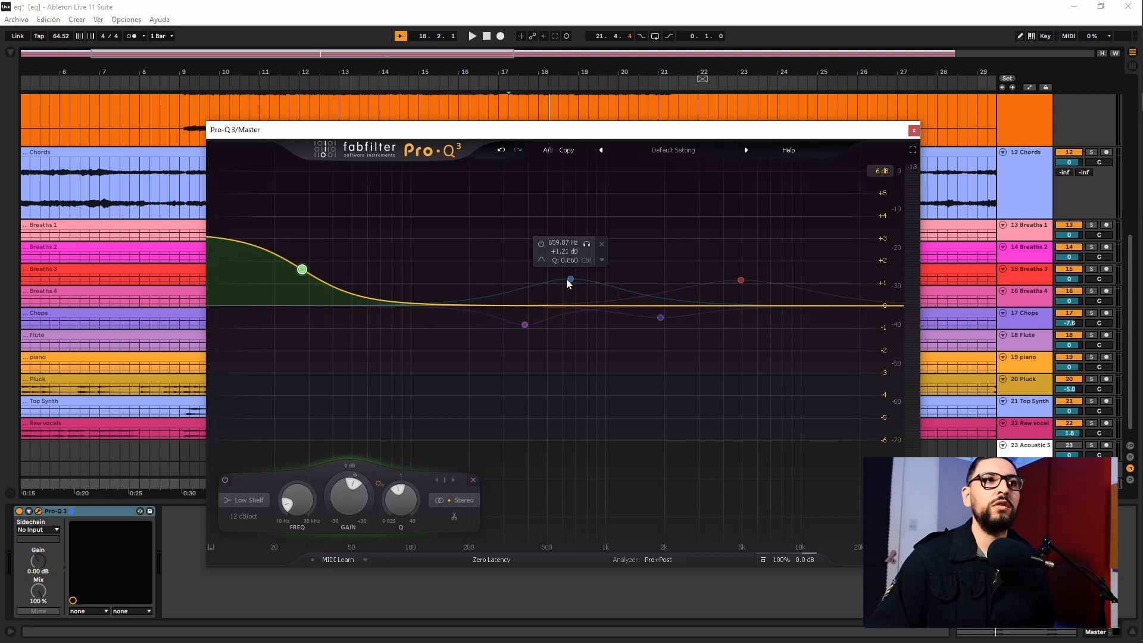
left_click(536, 245)
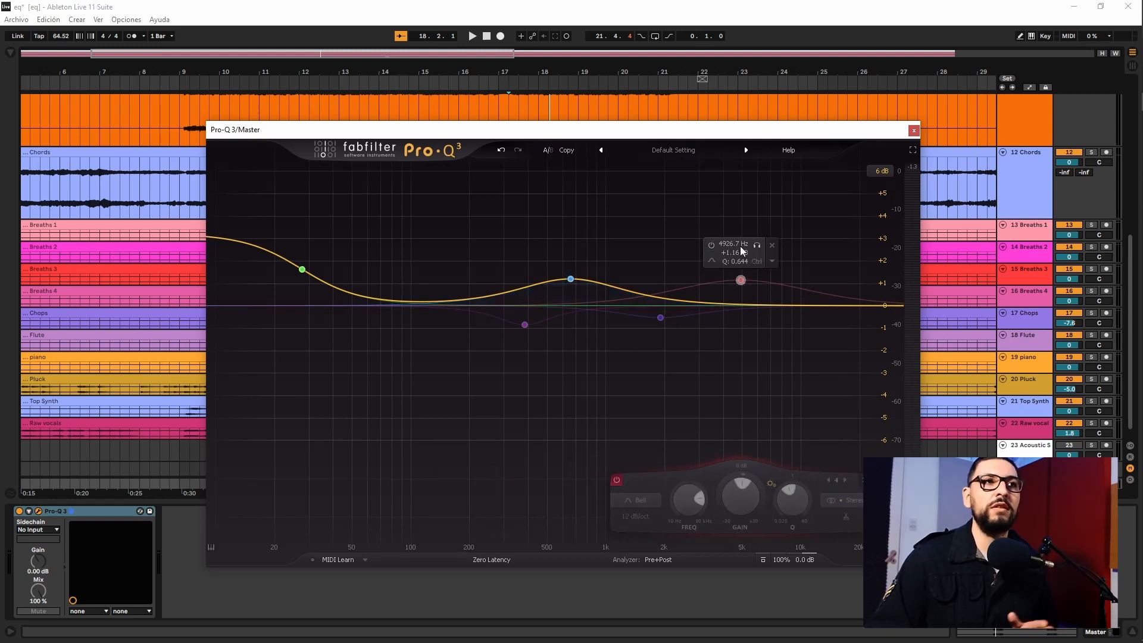
left_click(711, 245)
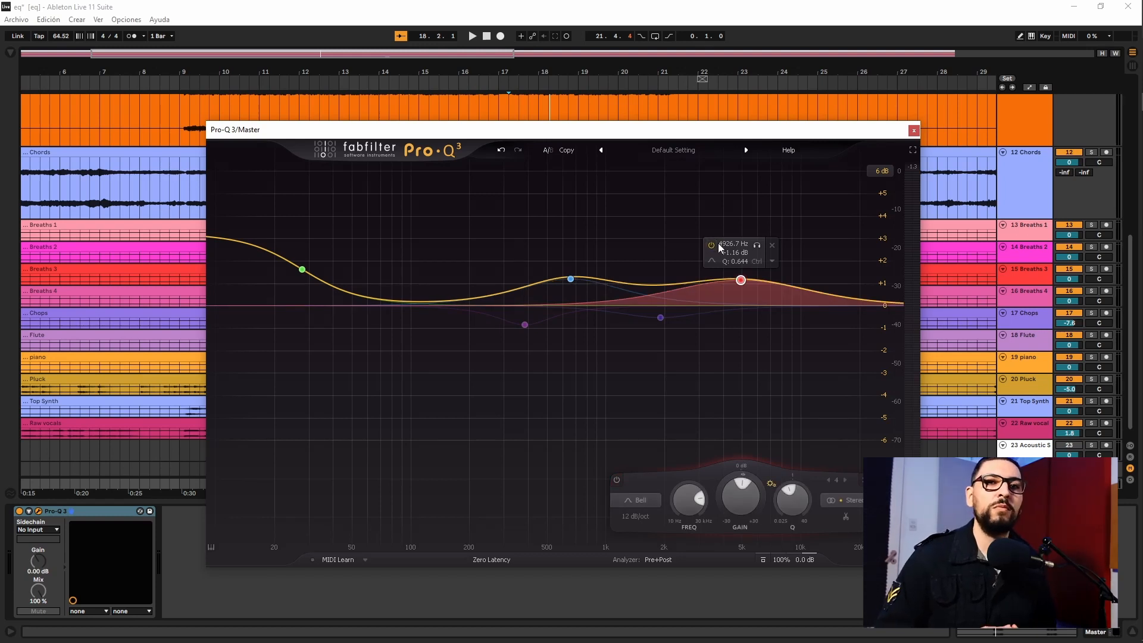
Enable the master EQ's bell cuts at 1907.3 Hz and 384.06 Hz
left_click(661, 317)
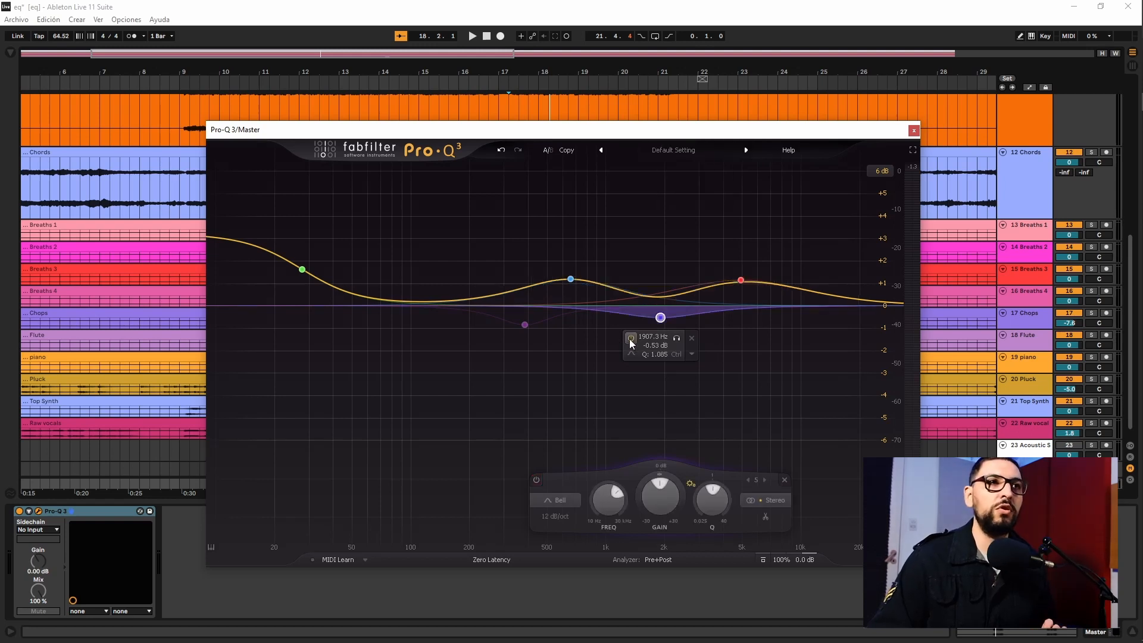
left_click(525, 324)
left_click(495, 346)
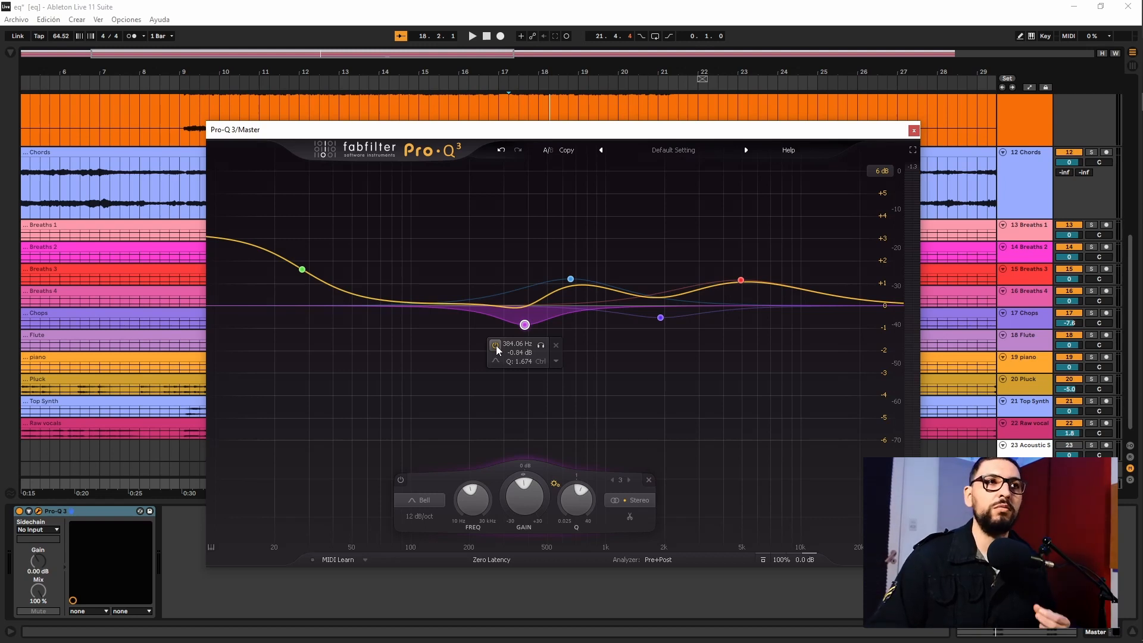
Play the mix and compare it with the master's Pro-Q 3 bypassed and active
left_click(23, 512)
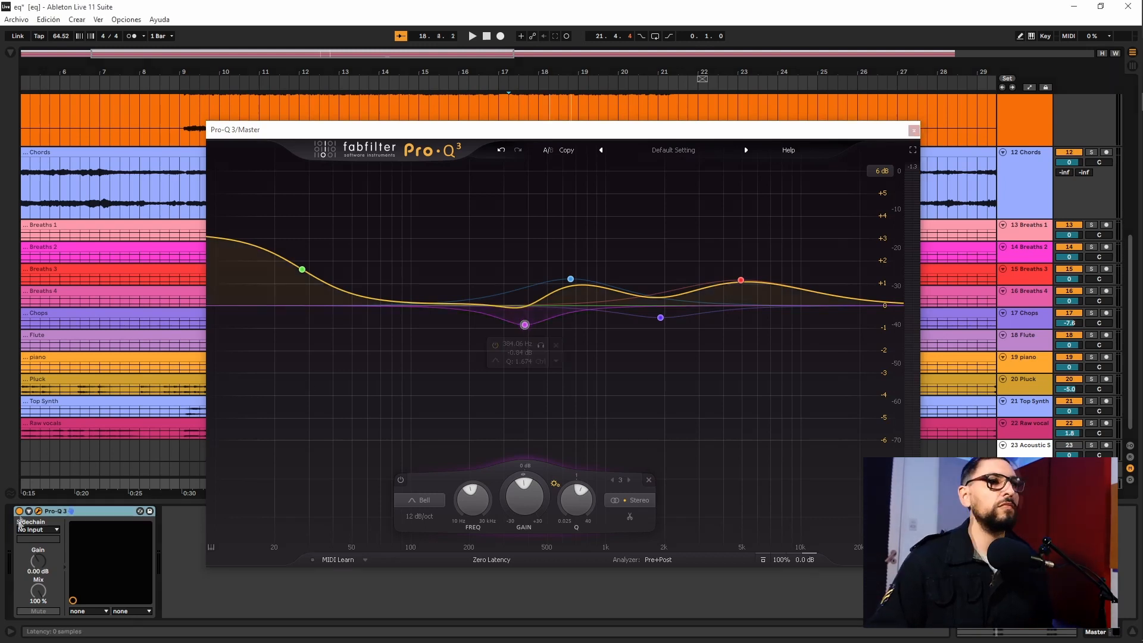
key("space")
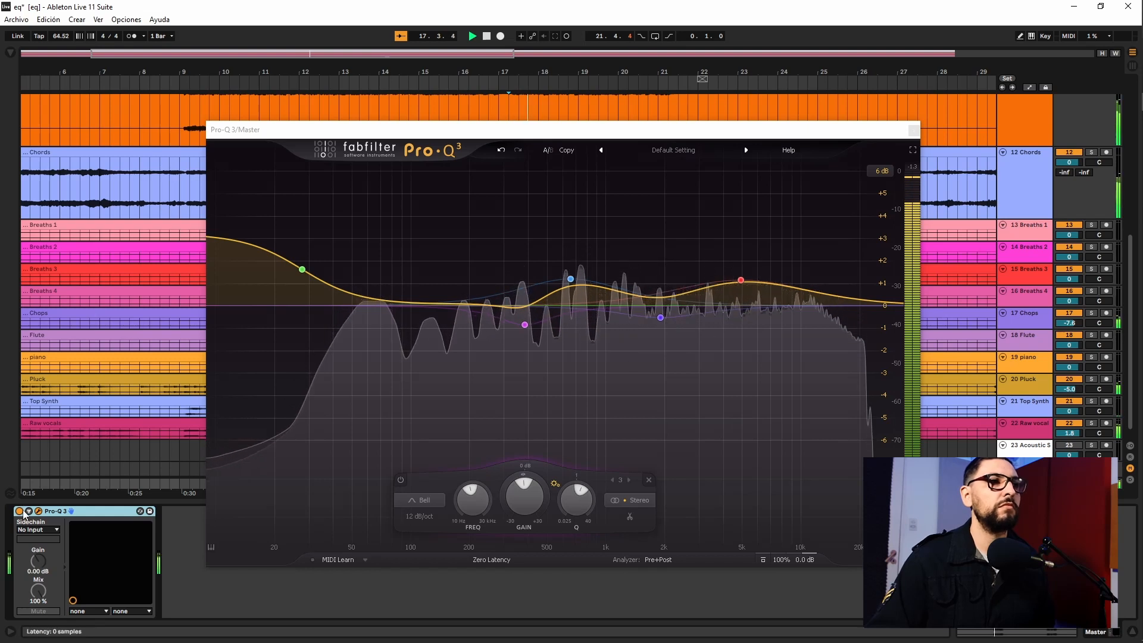
left_click(19, 512)
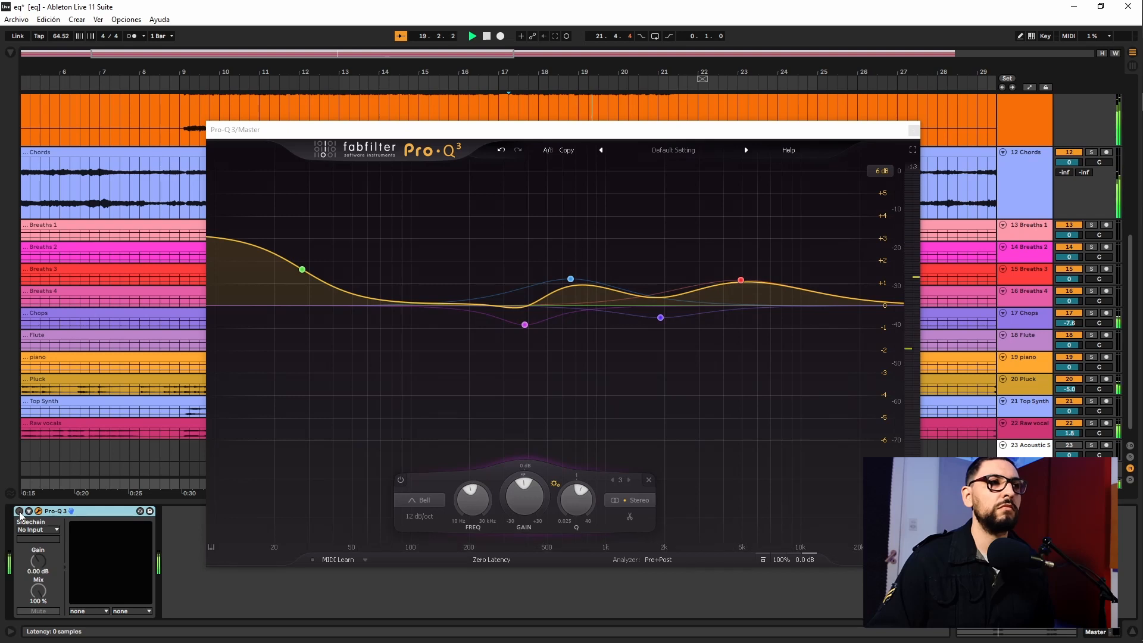
left_click(20, 512)
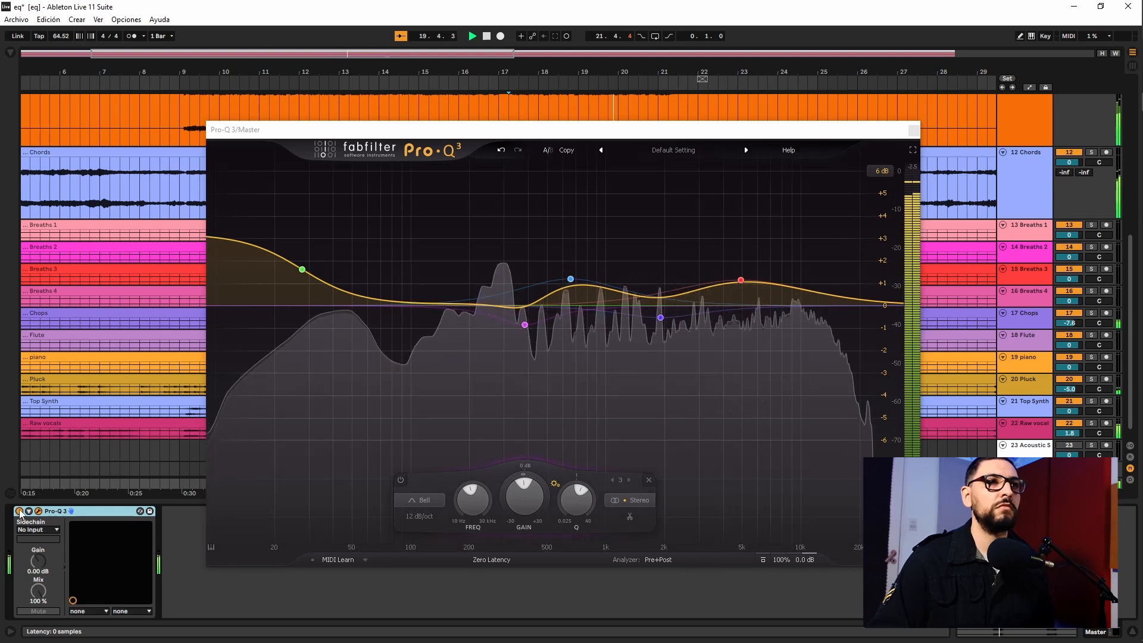